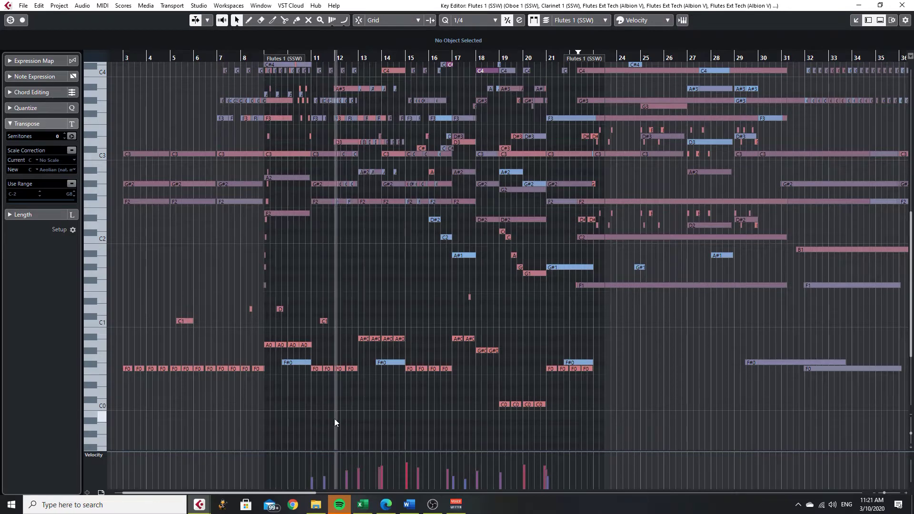
- Drag the velocity-lane divider down and zoom vertically until every woodwind pitch fits in the Key Editor
{"action": "scroll", "coordinate": [334, 422], "scroll_direction": "up", "scroll_amount": 4}
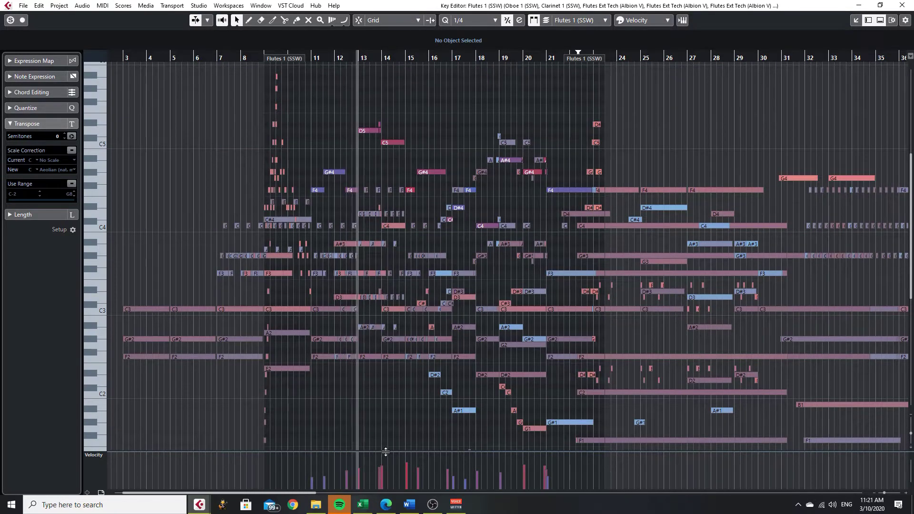
{"action": "left_click_drag", "start_coordinate": [386, 450], "coordinate": [386, 466]}
{"action": "scroll", "coordinate": [384, 396], "scroll_direction": "down", "scroll_amount": 4}
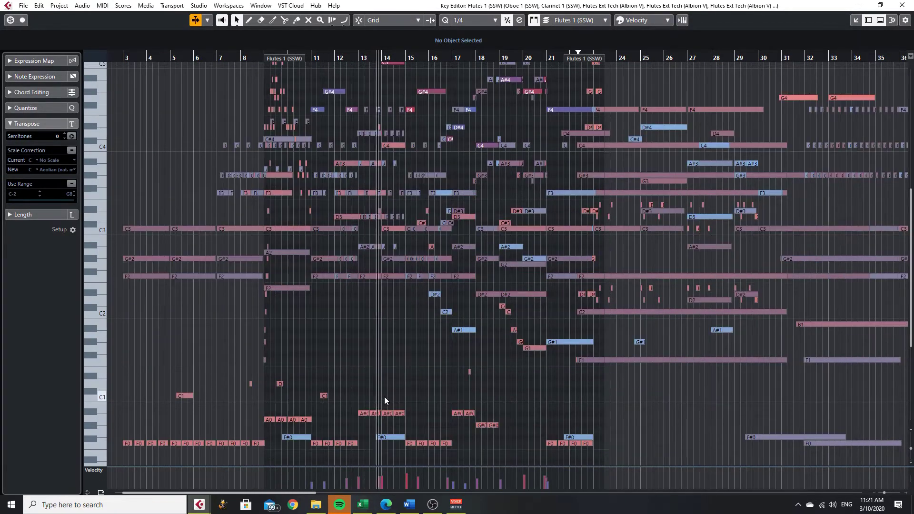
{"action": "scroll", "coordinate": [384, 393], "scroll_direction": "down", "scroll_amount": 4}
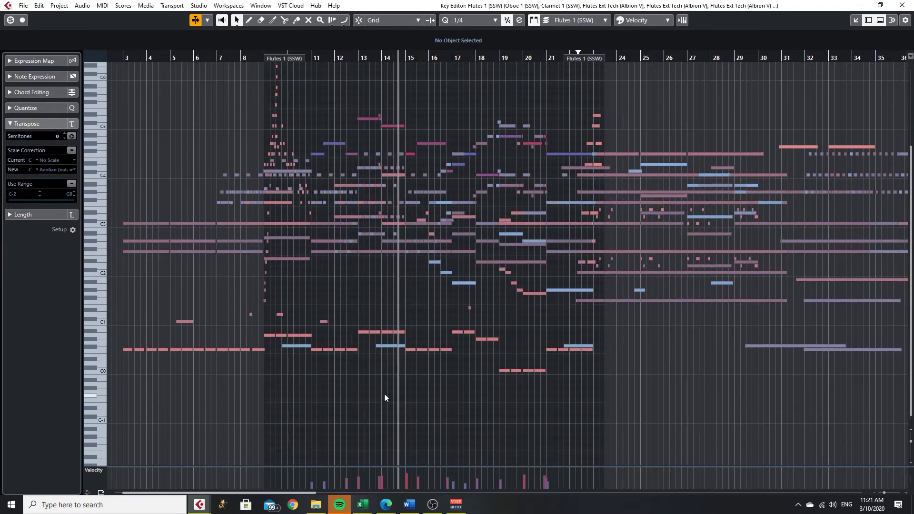
{"action": "scroll", "coordinate": [384, 387], "scroll_direction": "up", "scroll_amount": 2}
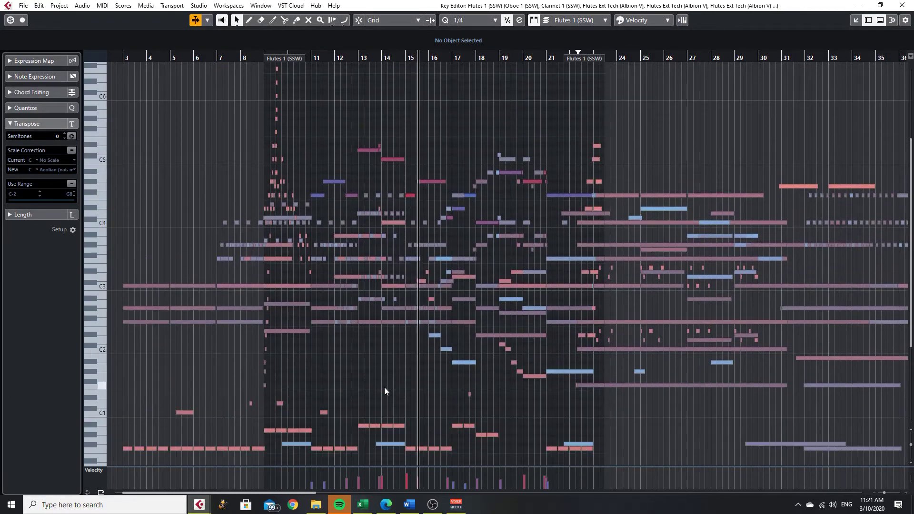
{"action": "scroll", "coordinate": [384, 387], "scroll_direction": "up", "scroll_amount": 2}
{"action": "scroll", "coordinate": [384, 387], "scroll_direction": "up", "scroll_amount": 3}
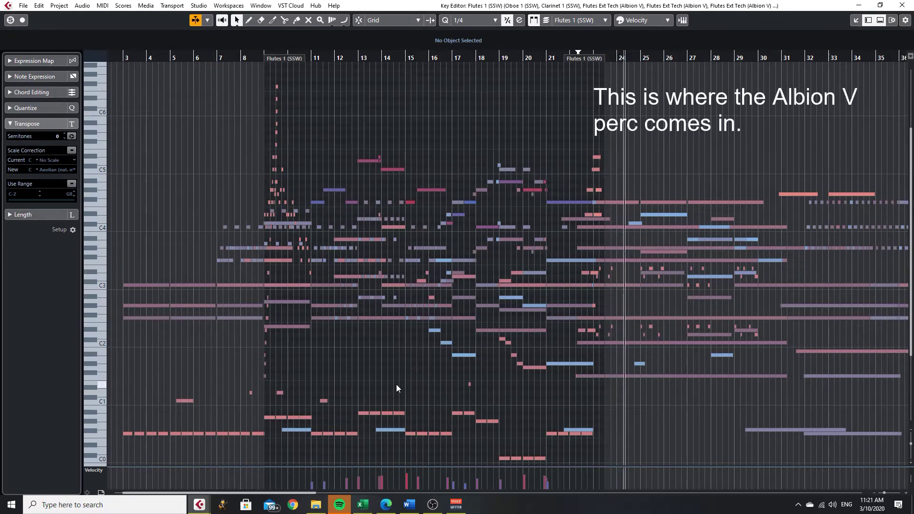
- Scroll through woodwind bars 23–56 with taller pitch rows, then close the Key Editor
{"action": "scroll", "coordinate": [614, 395], "scroll_direction": "right", "scroll_amount": 10}
{"action": "scroll", "coordinate": [614, 398], "scroll_direction": "left", "scroll_amount": 3}
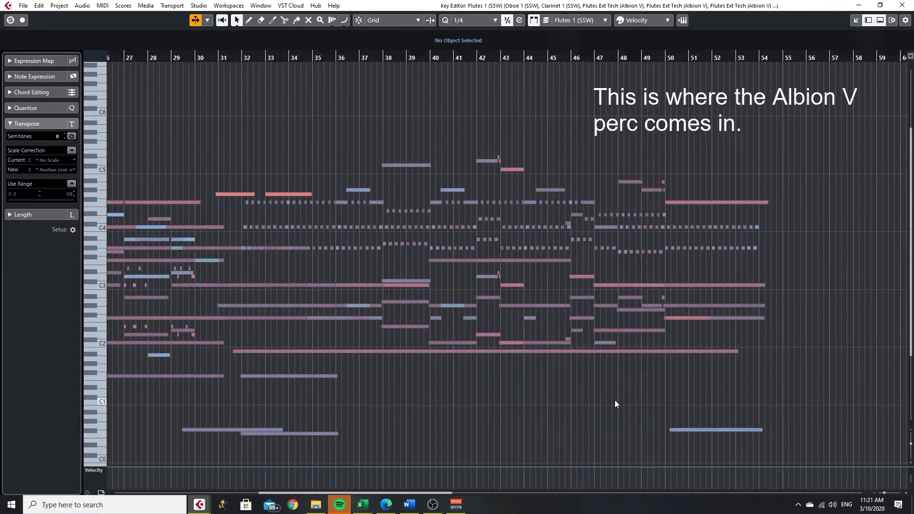
{"action": "scroll", "coordinate": [490, 414], "scroll_direction": "down", "scroll_amount": 3}
{"action": "scroll", "coordinate": [487, 414], "scroll_direction": "up", "scroll_amount": 2}
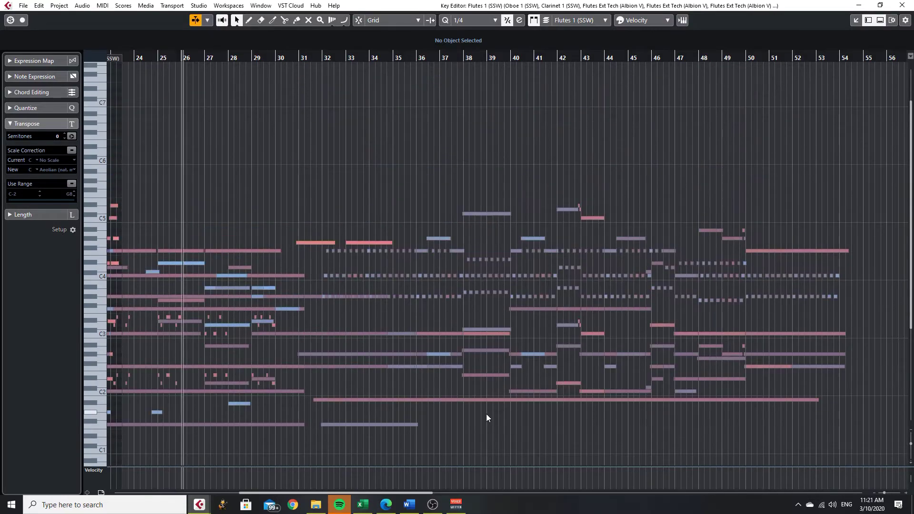
{"action": "key", "text": "shift+g"}
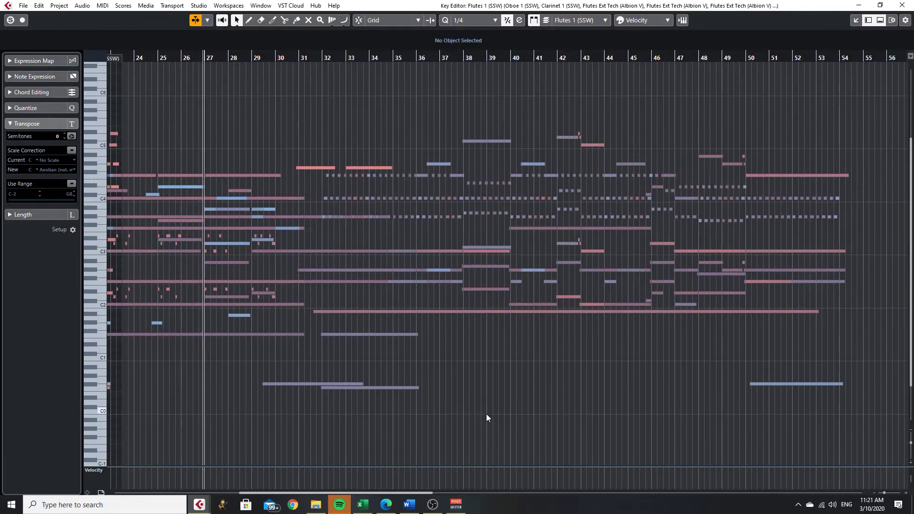
{"action": "key", "text": "shift+h"}
{"action": "key", "text": "shift+h"}
{"action": "key", "text": "shift+h"}
{"action": "scroll", "coordinate": [486, 418], "scroll_direction": "up", "scroll_amount": 1}
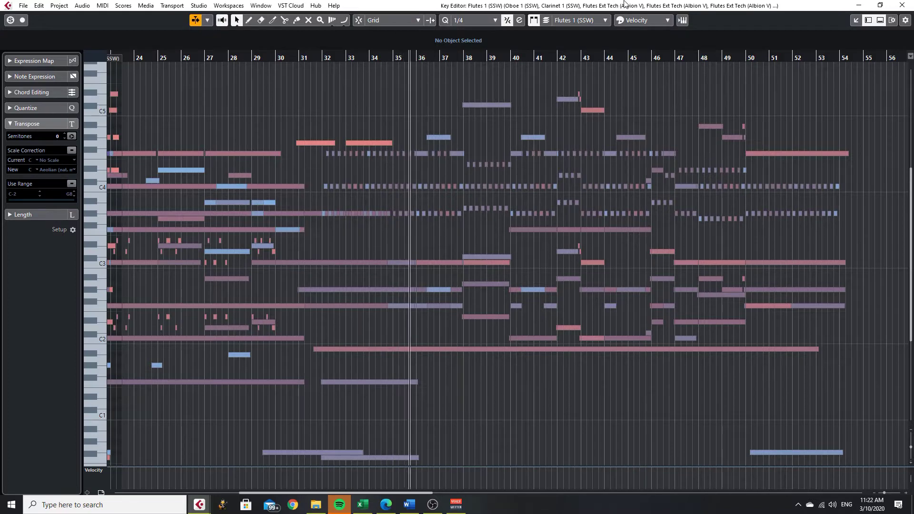
{"action": "left_click", "coordinate": [908, 5]}
{"action": "scroll", "coordinate": [379, 229], "scroll_direction": "down", "scroll_amount": 6}
{"action": "left_click", "coordinate": [370, 341]}
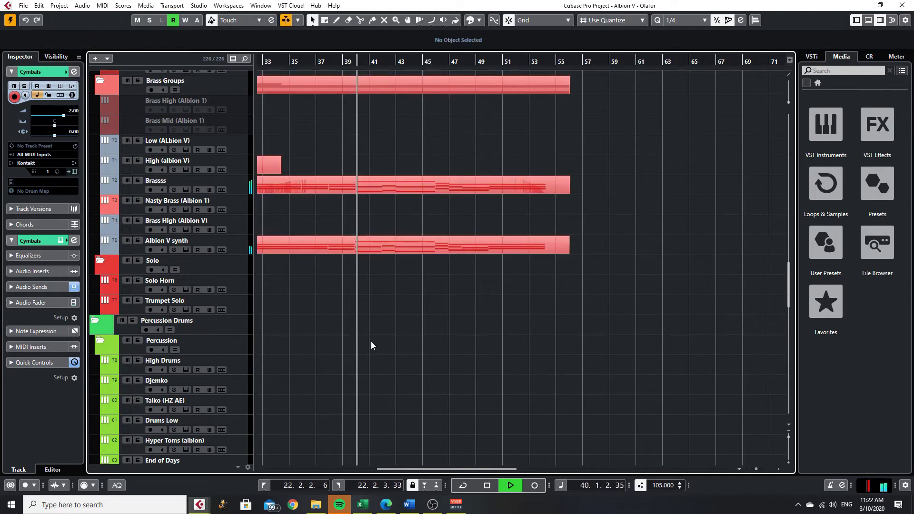
{"action": "scroll", "coordinate": [390, 315], "scroll_direction": "down", "scroll_amount": 4}
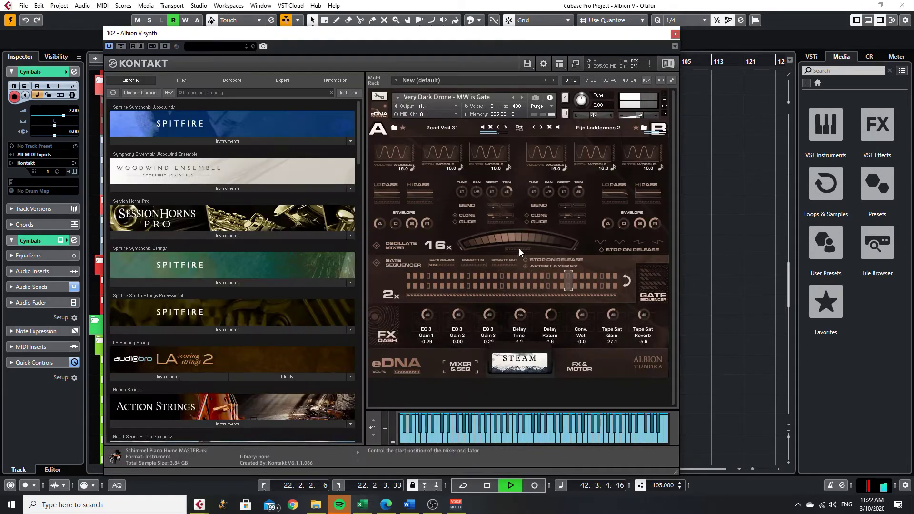
{"action": "left_click", "coordinate": [674, 34]}
{"action": "scroll", "coordinate": [196, 292], "scroll_direction": "up", "scroll_amount": 4}
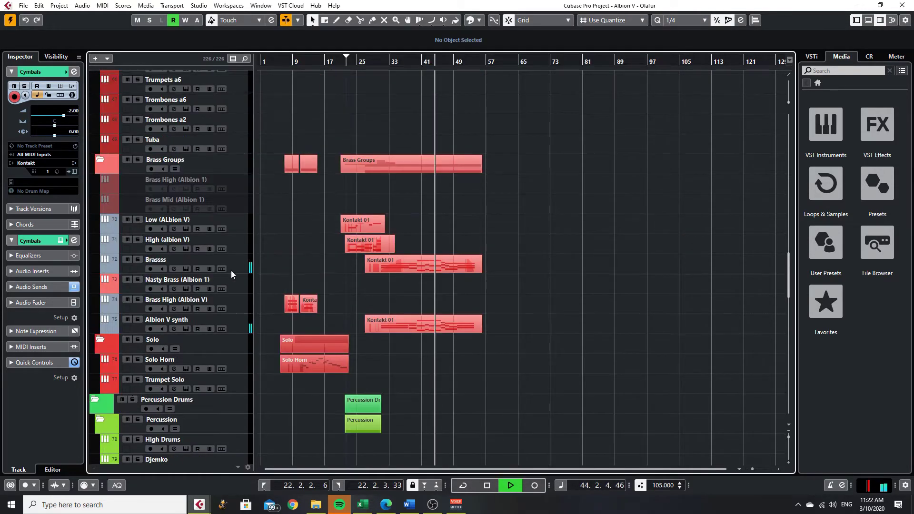
{"action": "left_click", "coordinate": [228, 270]}
{"action": "left_click", "coordinate": [185, 269]}
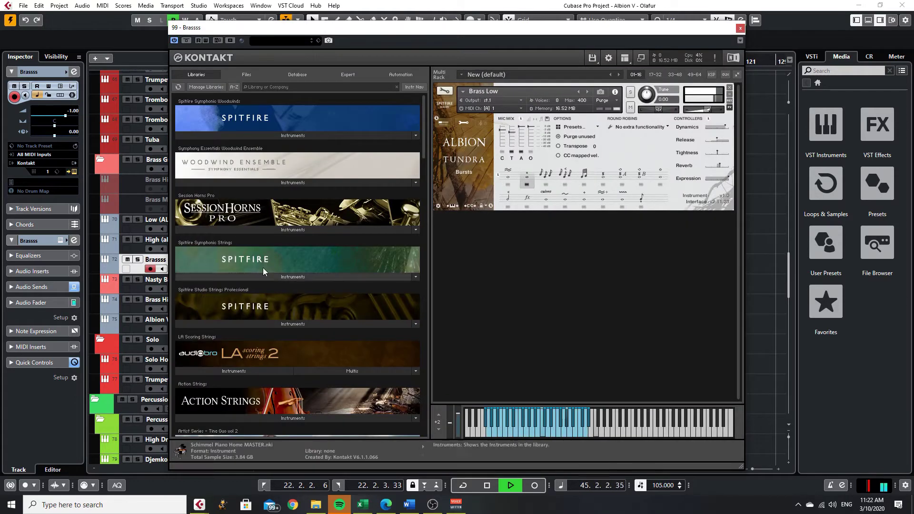
{"action": "left_click", "coordinate": [739, 29]}
{"action": "scroll", "coordinate": [201, 295], "scroll_direction": "up", "scroll_amount": 10}
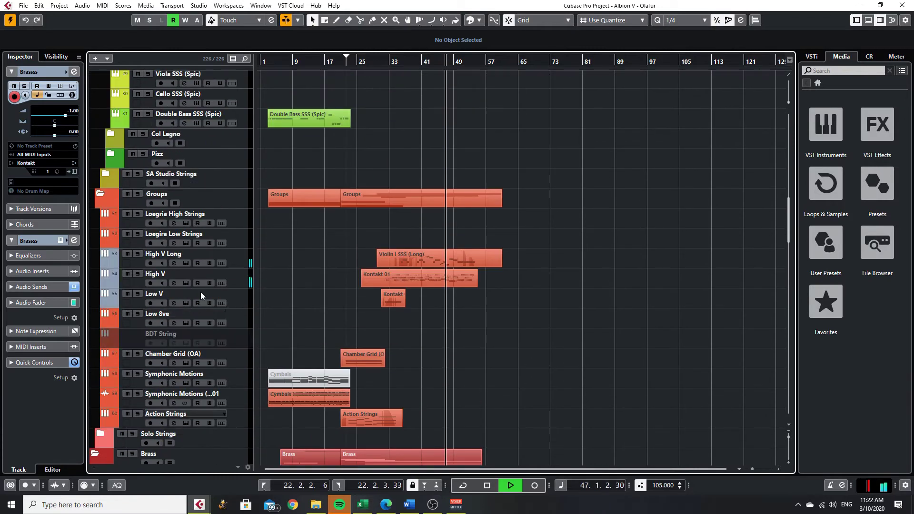
{"action": "left_click", "coordinate": [243, 282]}
{"action": "left_click", "coordinate": [185, 283]}
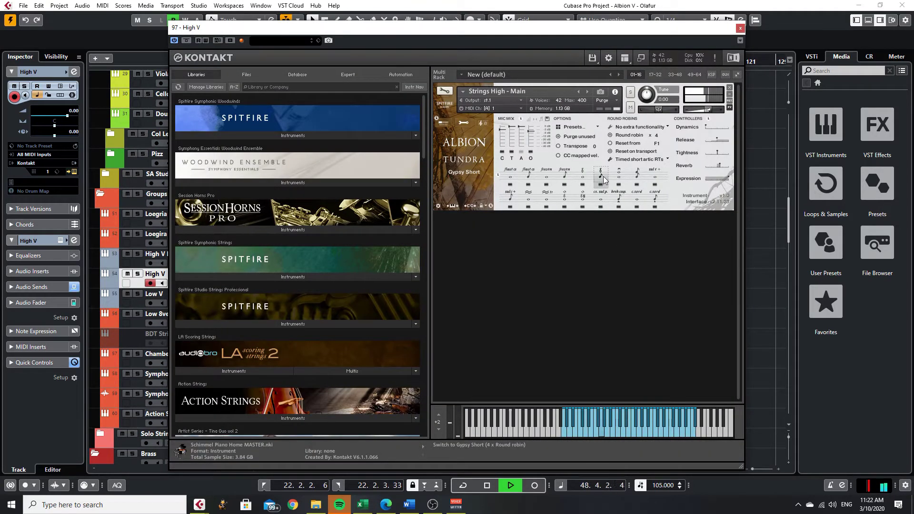
{"action": "left_click", "coordinate": [741, 28]}
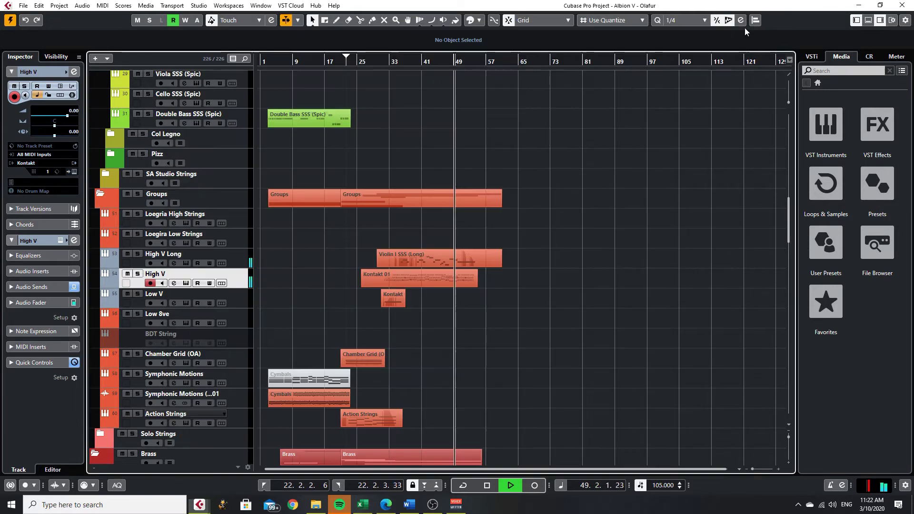
{"action": "left_click", "coordinate": [237, 259]}
{"action": "left_click", "coordinate": [185, 262]}
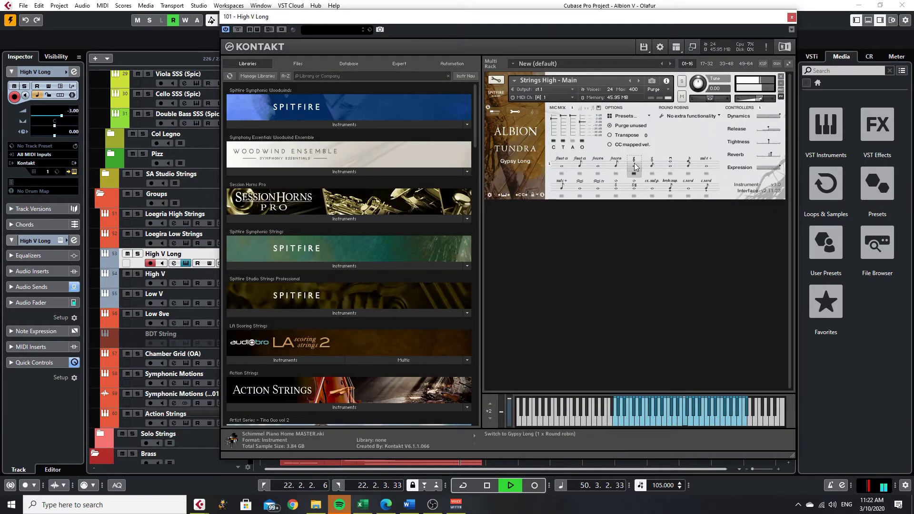
{"action": "left_click", "coordinate": [791, 17]}
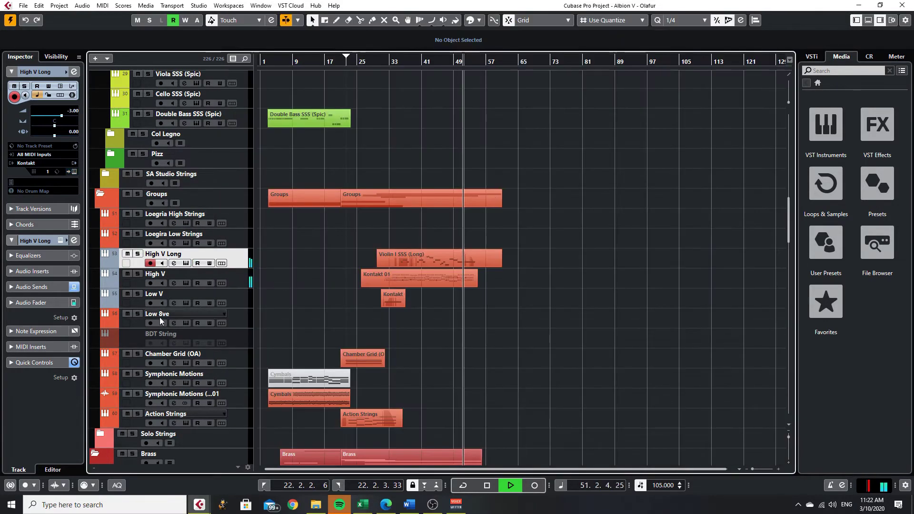
{"action": "scroll", "coordinate": [160, 320], "scroll_direction": "up", "scroll_amount": 10}
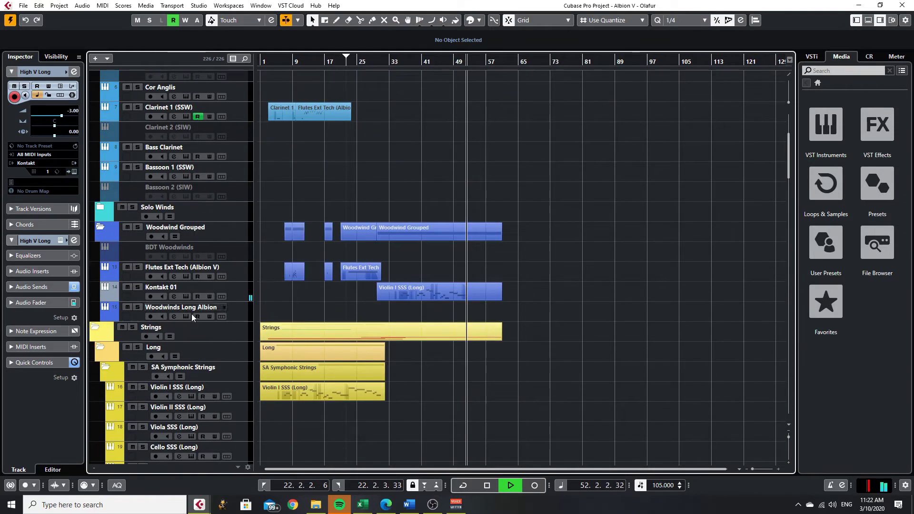
{"action": "left_click", "coordinate": [233, 274]}
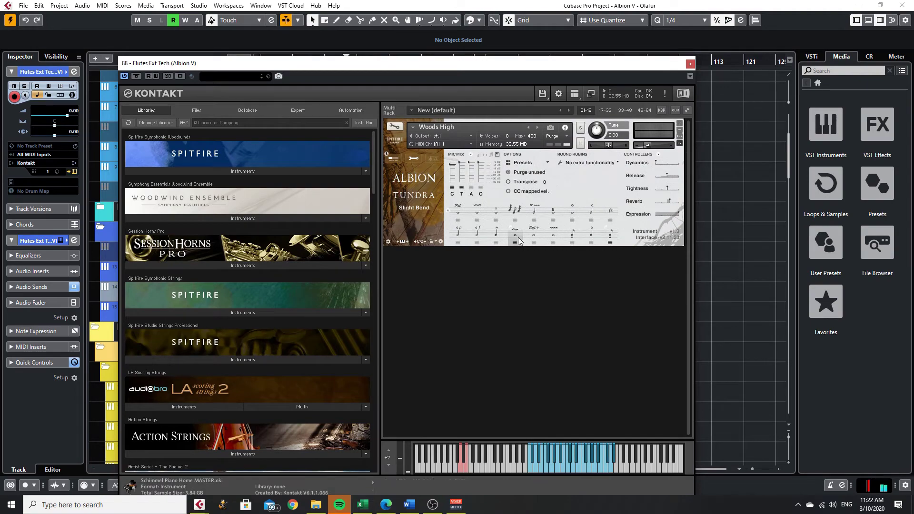
{"action": "left_click", "coordinate": [690, 63]}
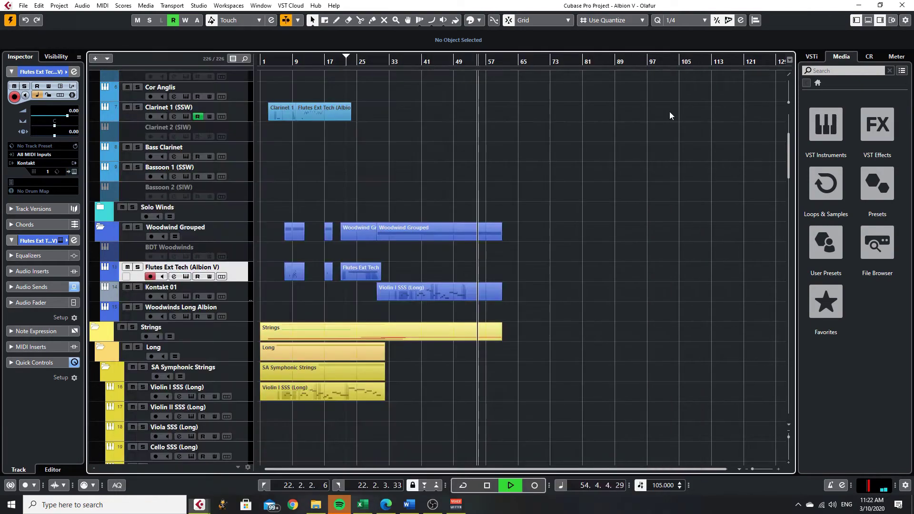
{"action": "scroll", "coordinate": [566, 351], "scroll_direction": "down", "scroll_amount": 10}
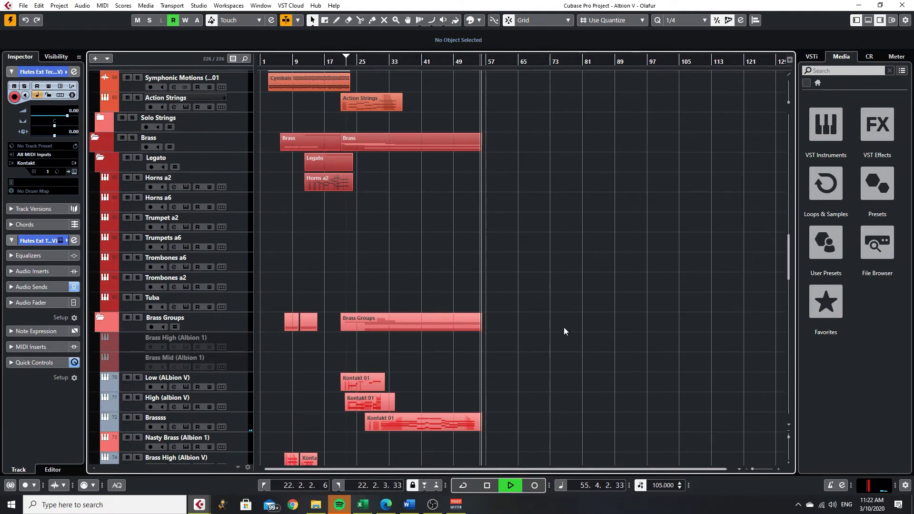
- Stop playback, scroll the track list and select the Brass High (Albion V) track
{"action": "key", "text": "space"}
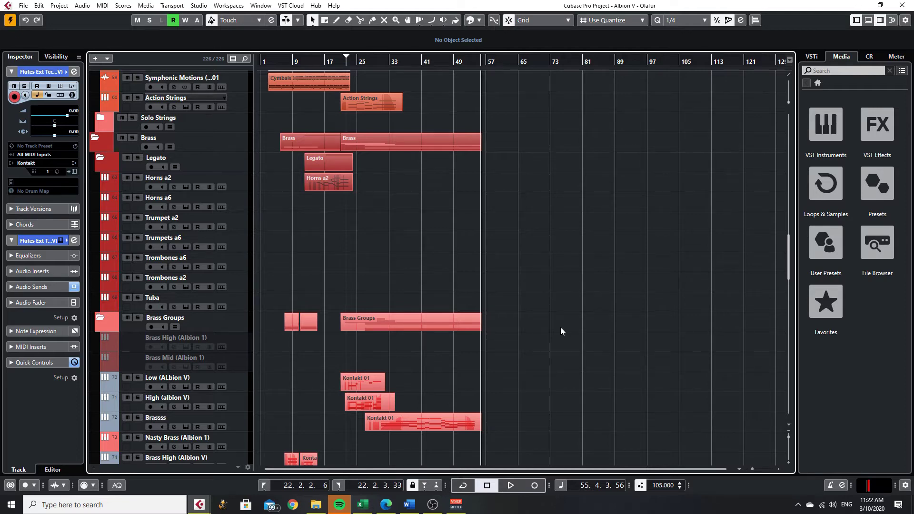
{"action": "scroll", "coordinate": [316, 296], "scroll_direction": "up", "scroll_amount": 15}
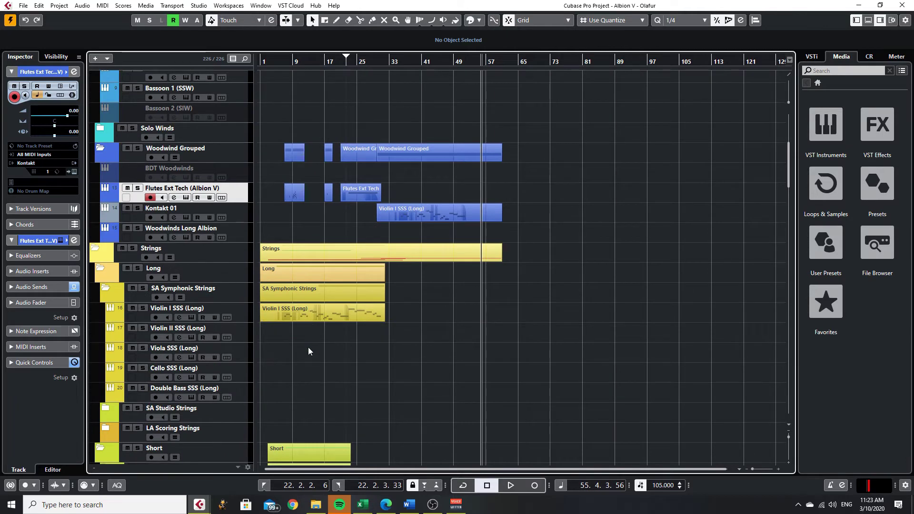
{"action": "scroll", "coordinate": [307, 347], "scroll_direction": "up", "scroll_amount": 4}
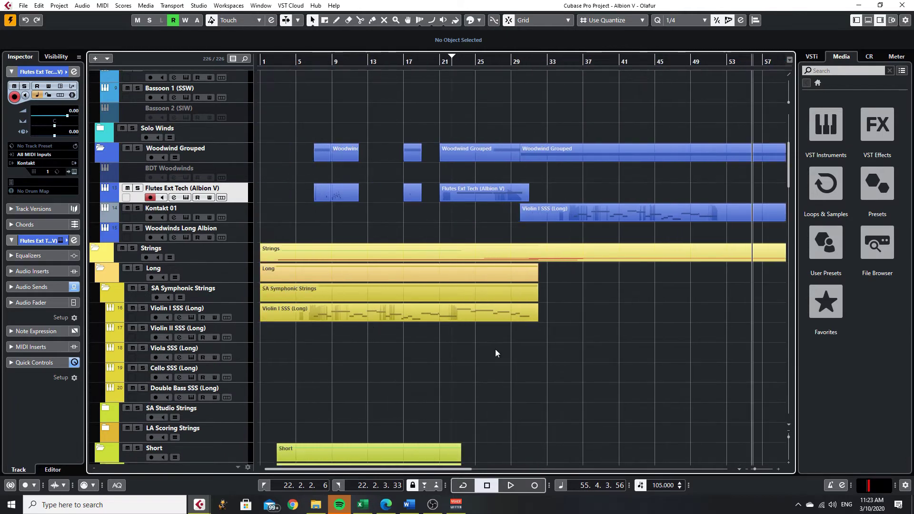
{"action": "scroll", "coordinate": [319, 217], "scroll_direction": "up", "scroll_amount": 5}
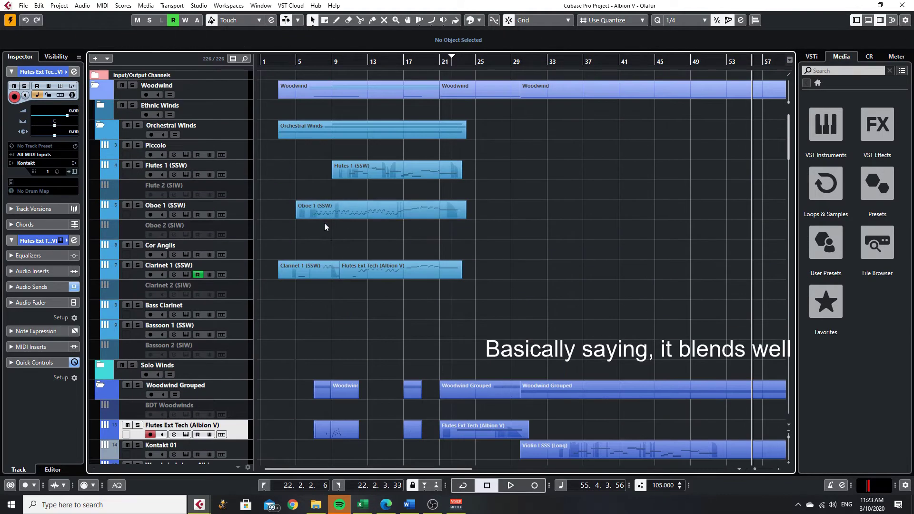
{"action": "scroll", "coordinate": [230, 377], "scroll_direction": "down", "scroll_amount": 3}
{"action": "scroll", "coordinate": [359, 227], "scroll_direction": "up", "scroll_amount": 2}
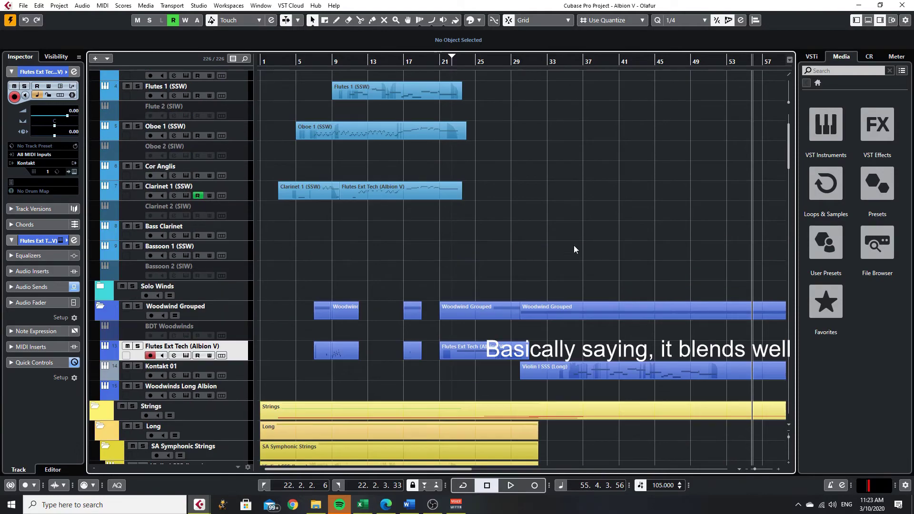
{"action": "scroll", "coordinate": [387, 198], "scroll_direction": "up", "scroll_amount": 3}
{"action": "scroll", "coordinate": [347, 272], "scroll_direction": "down", "scroll_amount": 20}
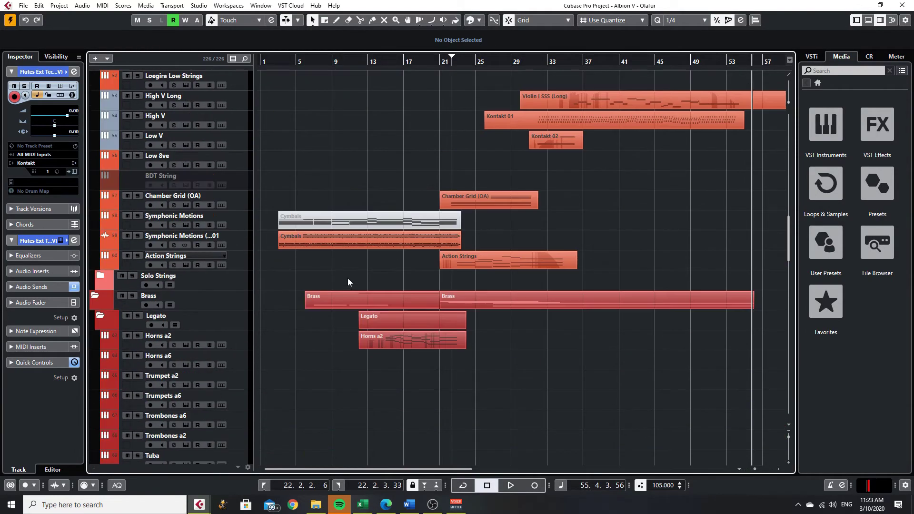
{"action": "scroll", "coordinate": [296, 346], "scroll_direction": "up", "scroll_amount": 5}
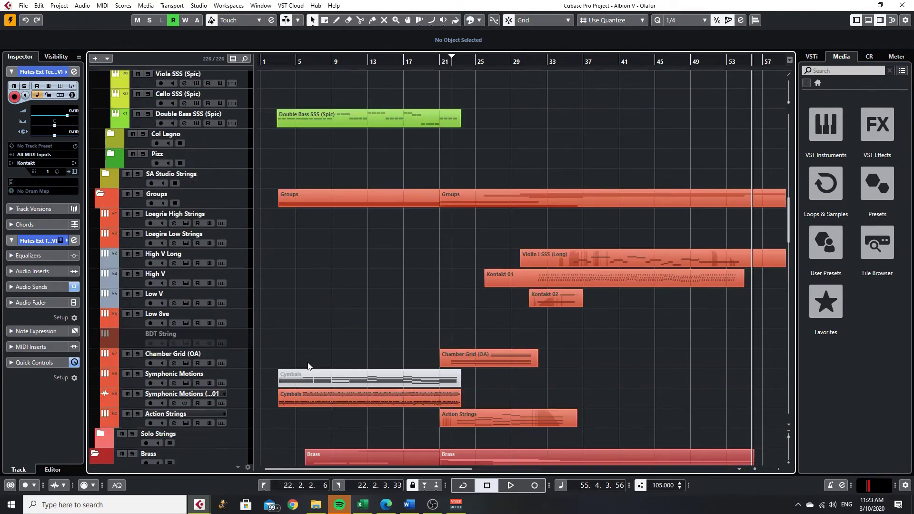
{"action": "scroll", "coordinate": [310, 359], "scroll_direction": "down", "scroll_amount": 11}
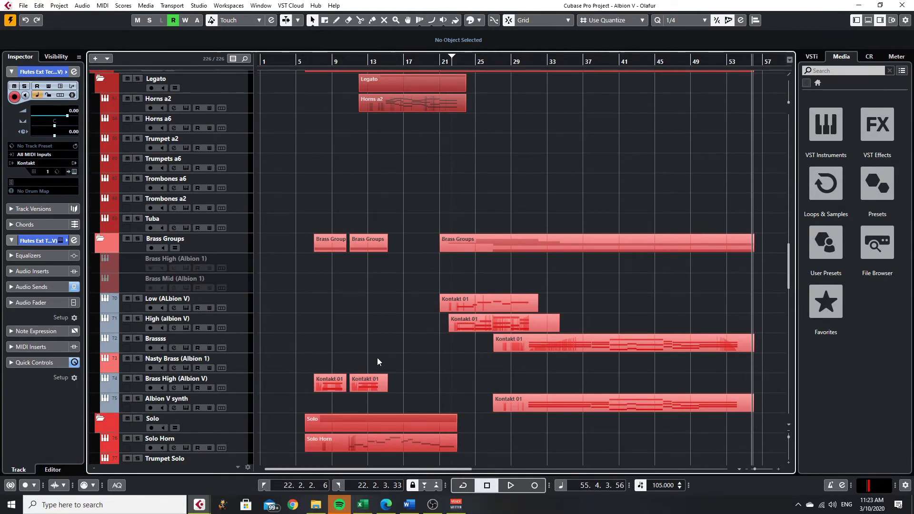
{"action": "scroll", "coordinate": [377, 358], "scroll_direction": "down", "scroll_amount": 6}
{"action": "left_click", "coordinate": [232, 145]}
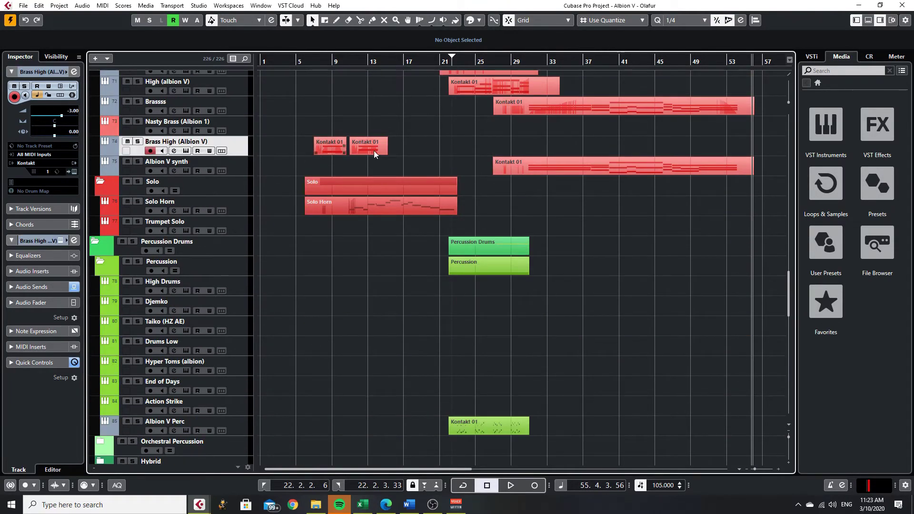
- Play the Brass High parts from about bar 7 to bar 9, then stop
{"action": "left_click", "coordinate": [313, 66]}
{"action": "scroll", "coordinate": [310, 350], "scroll_direction": "up", "scroll_amount": 3}
{"action": "key", "text": "space"}
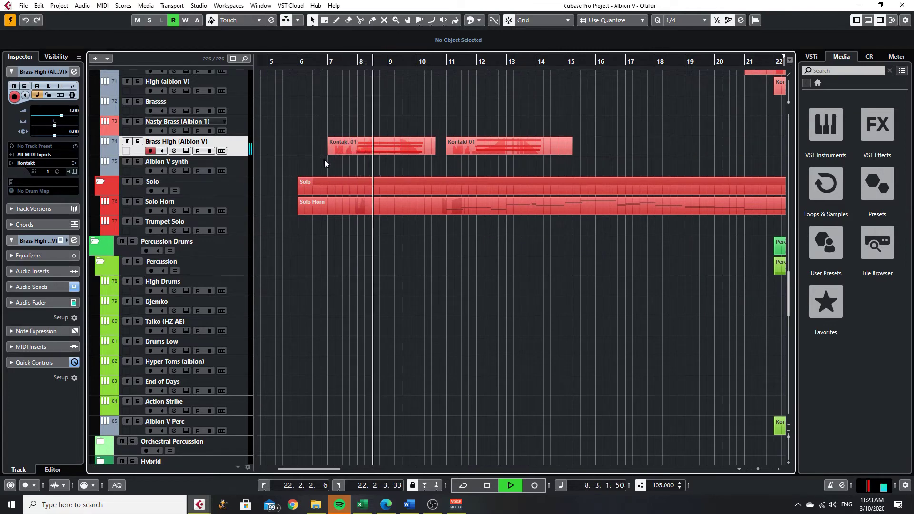
{"action": "key", "text": "space"}
{"action": "double_click", "coordinate": [376, 151]}
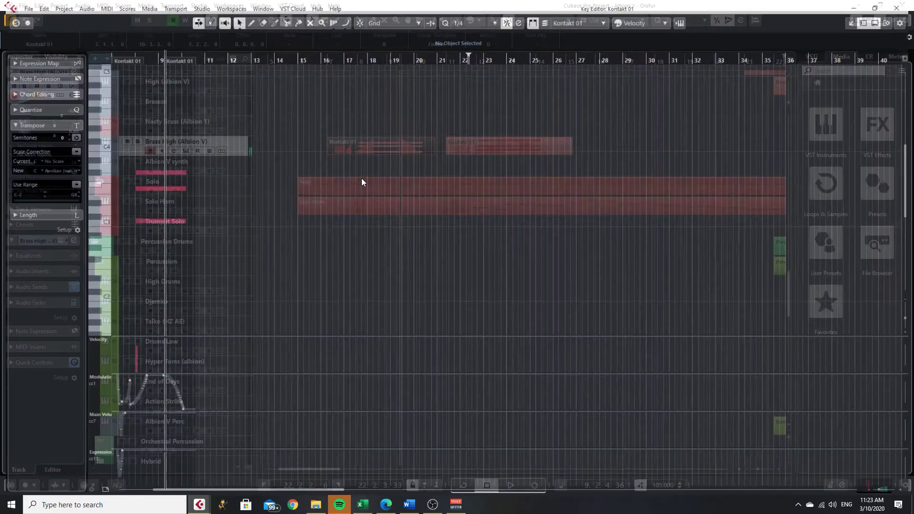
{"action": "scroll", "coordinate": [233, 310], "scroll_direction": "up", "scroll_amount": 4}
{"action": "scroll", "coordinate": [285, 336], "scroll_direction": "left", "scroll_amount": 6}
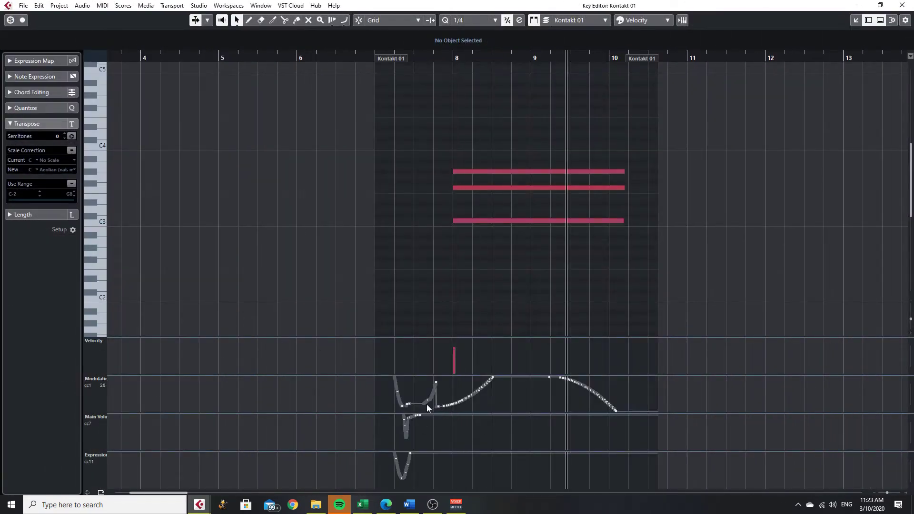
{"action": "left_click", "coordinate": [414, 58]}
{"action": "key", "text": "space"}
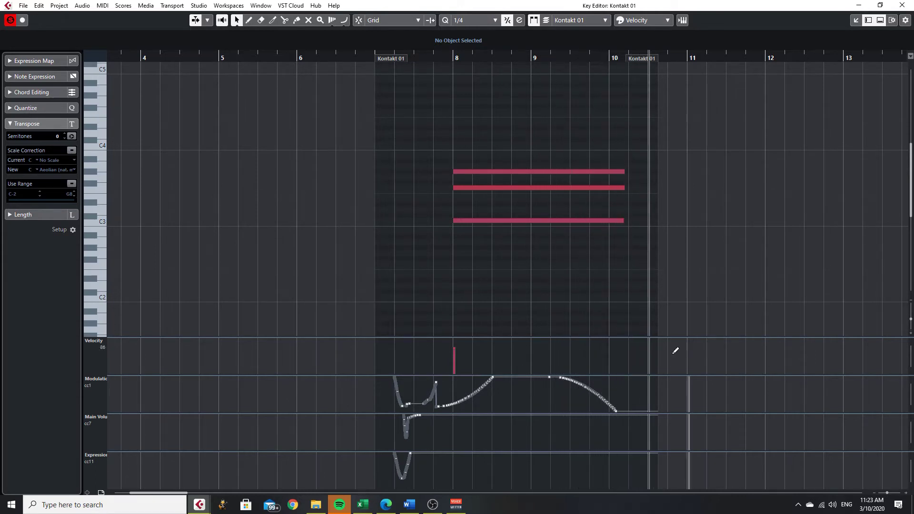
{"action": "left_click", "coordinate": [902, 5]}
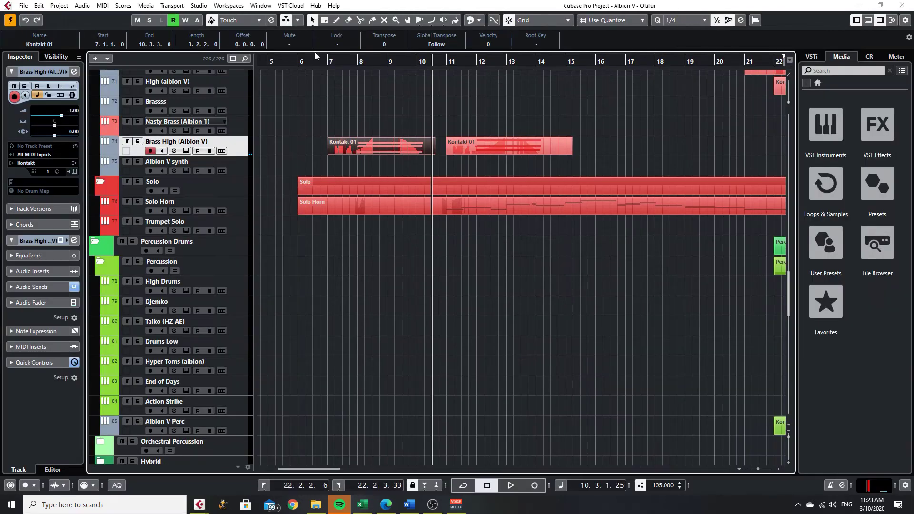
- Start playback from about bar 7 and zoom the arrangement out to show bars 1–51
{"action": "left_click_drag", "start_coordinate": [322, 62], "coordinate": [326, 58]}
{"action": "key", "text": "space"}
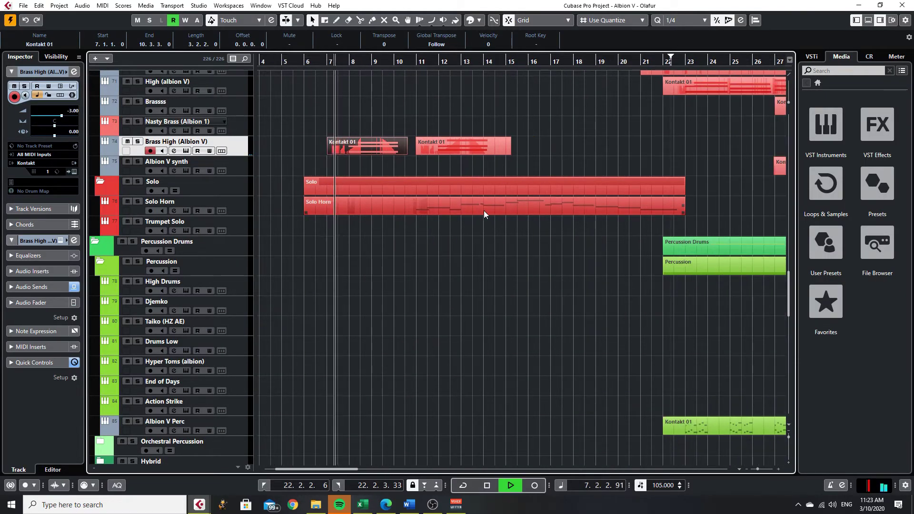
{"action": "key", "text": "g"}
{"action": "key", "text": "g"}
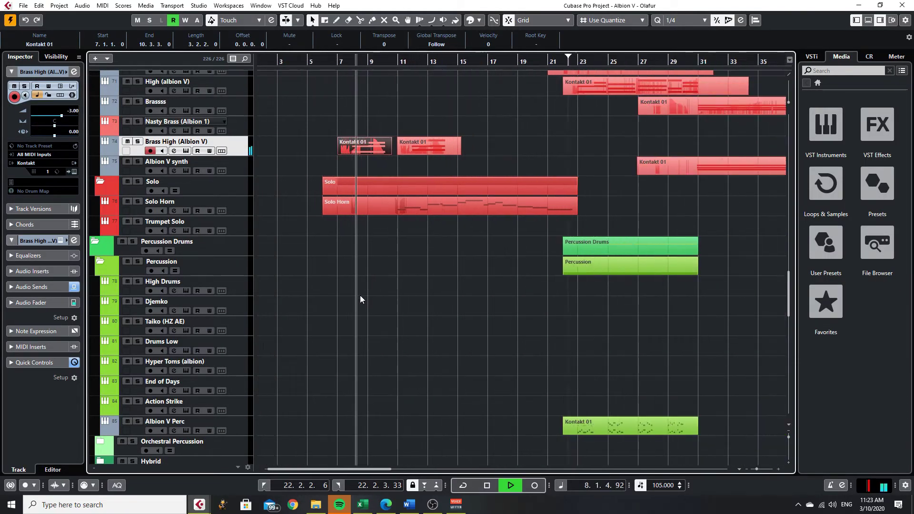
{"action": "scroll", "coordinate": [366, 304], "scroll_direction": "down", "scroll_amount": 10}
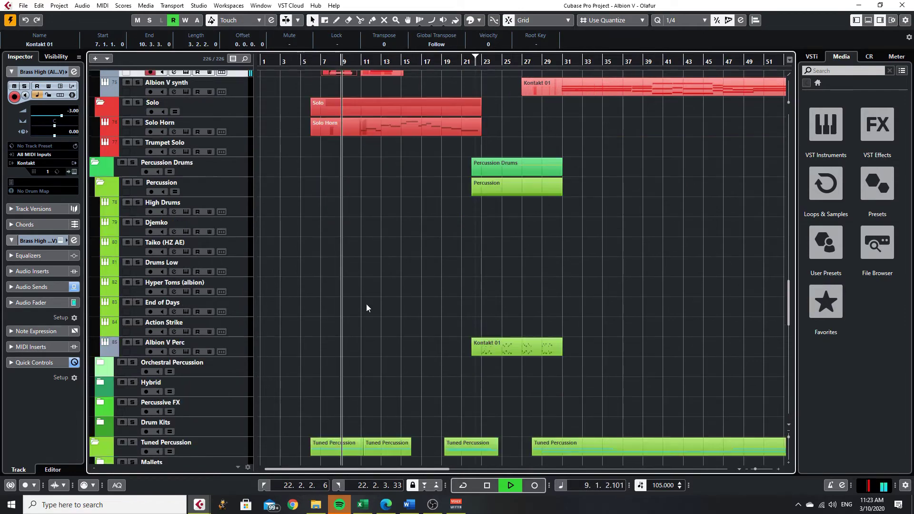
{"action": "scroll", "coordinate": [379, 366], "scroll_direction": "down", "scroll_amount": 5}
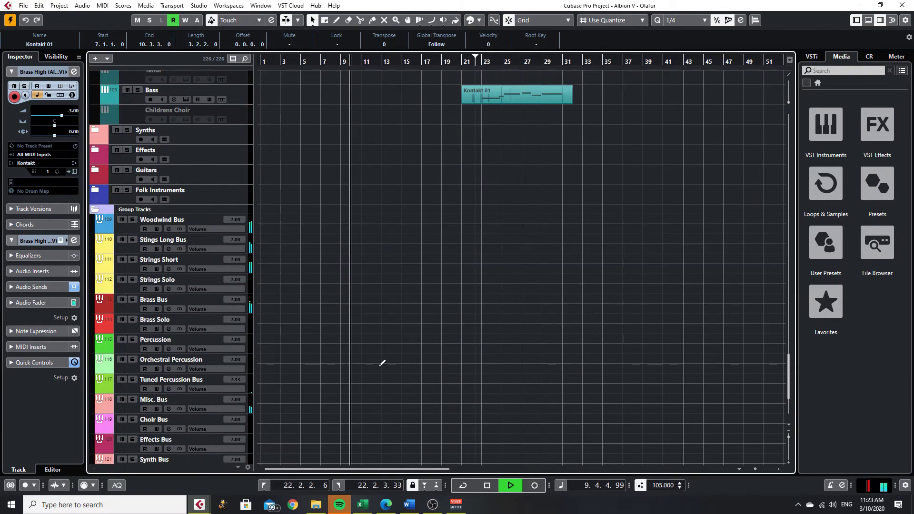
{"action": "scroll", "coordinate": [378, 363], "scroll_direction": "up", "scroll_amount": 8}
{"action": "scroll", "coordinate": [411, 354], "scroll_direction": "up", "scroll_amount": 10}
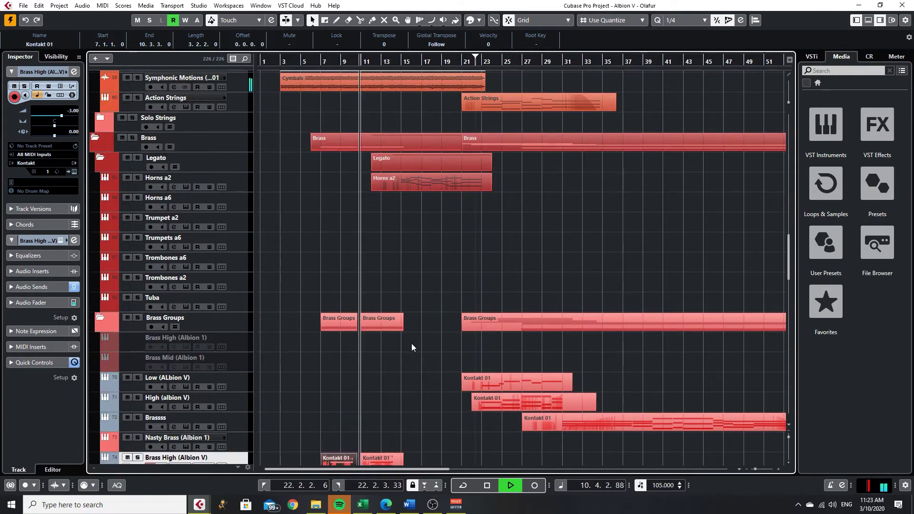
{"action": "scroll", "coordinate": [411, 343], "scroll_direction": "up", "scroll_amount": 4}
{"action": "scroll", "coordinate": [409, 314], "scroll_direction": "up", "scroll_amount": 3}
{"action": "scroll", "coordinate": [417, 307], "scroll_direction": "up", "scroll_amount": 5}
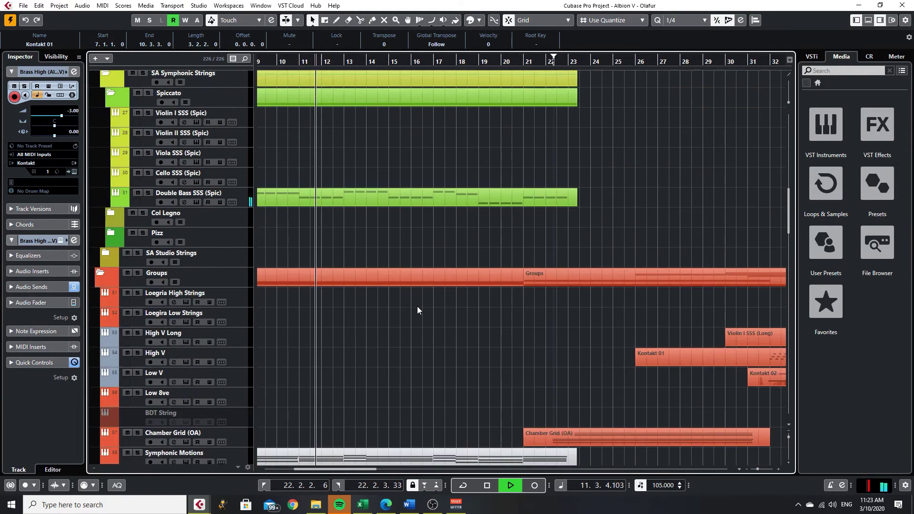
{"action": "scroll", "coordinate": [417, 308], "scroll_direction": "down", "scroll_amount": 4}
{"action": "scroll", "coordinate": [381, 314], "scroll_direction": "down", "scroll_amount": 5}
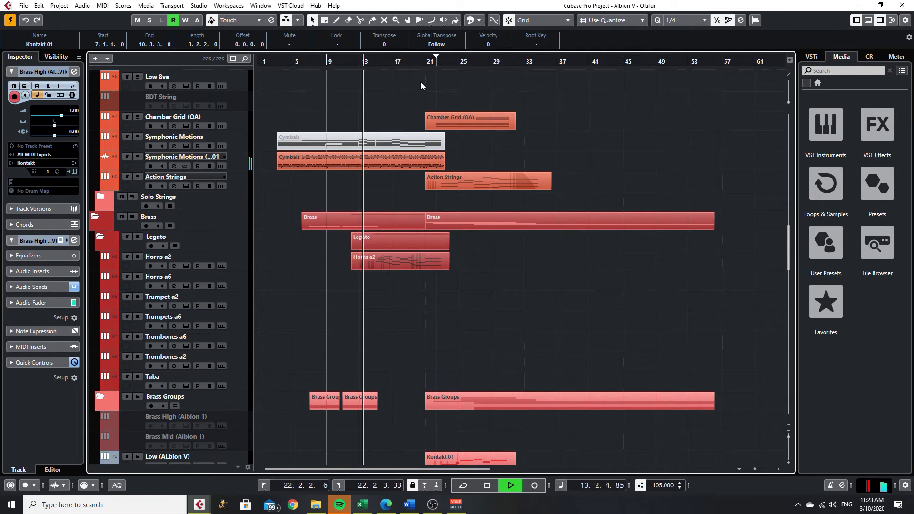
- Jump playback to about bar 23 and solo the Brassss track
{"action": "left_click", "coordinate": [441, 61]}
{"action": "scroll", "coordinate": [549, 321], "scroll_direction": "up", "scroll_amount": 1}
{"action": "scroll", "coordinate": [548, 322], "scroll_direction": "down", "scroll_amount": 3}
{"action": "scroll", "coordinate": [547, 323], "scroll_direction": "down", "scroll_amount": 8}
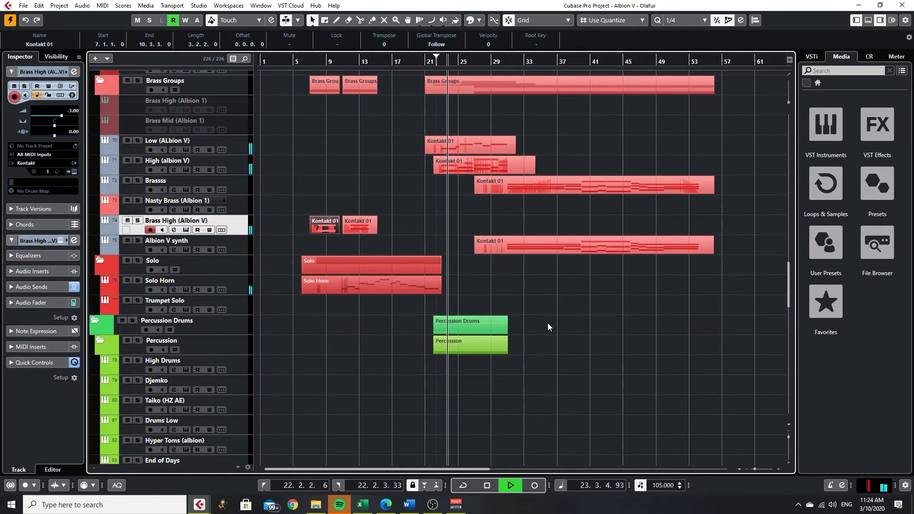
{"action": "left_click", "coordinate": [245, 184]}
{"action": "key", "text": "s"}
{"action": "left_click", "coordinate": [531, 187]}
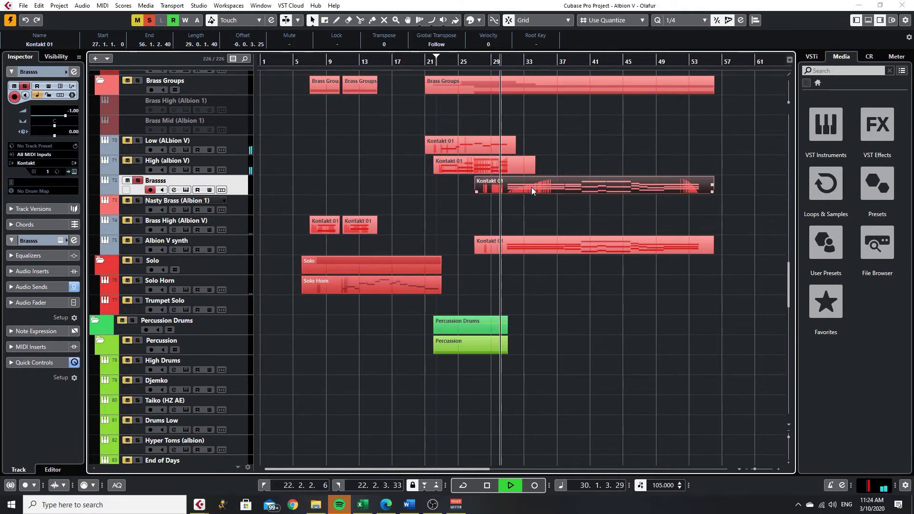
{"action": "double_click", "coordinate": [531, 187]}
{"action": "scroll", "coordinate": [443, 328], "scroll_direction": "down", "scroll_amount": 3}
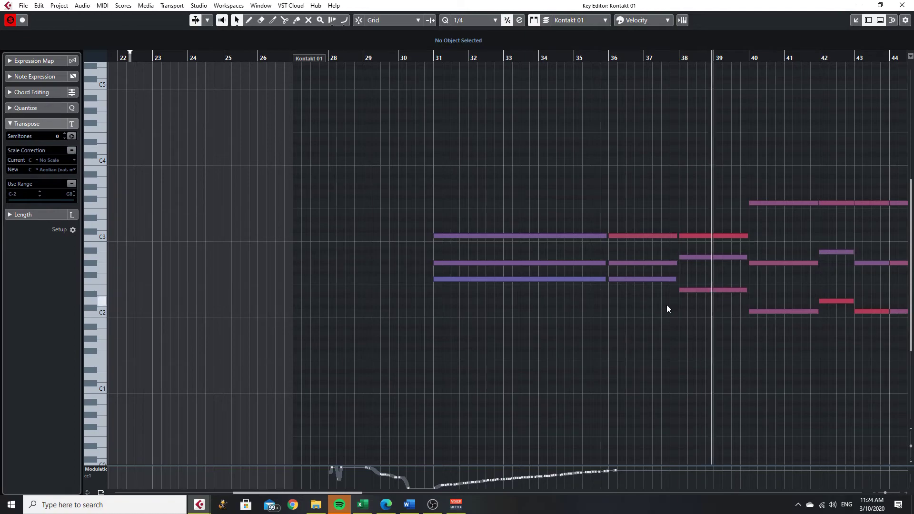
{"action": "scroll", "coordinate": [666, 305], "scroll_direction": "right", "scroll_amount": 5}
{"action": "left_click", "coordinate": [902, 5]}
{"action": "scroll", "coordinate": [613, 290], "scroll_direction": "up", "scroll_amount": 6}
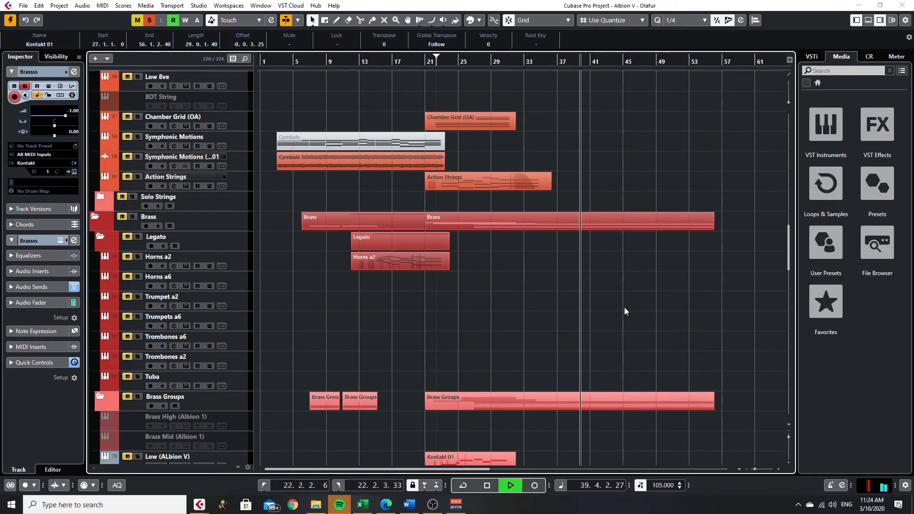
- Stop playback, move the playhead to bar 31, and solo the High V Long and High V tracks
{"action": "scroll", "coordinate": [621, 319], "scroll_direction": "up", "scroll_amount": 3}
{"action": "key", "text": "space"}
{"action": "scroll", "coordinate": [595, 153], "scroll_direction": "up", "scroll_amount": 4}
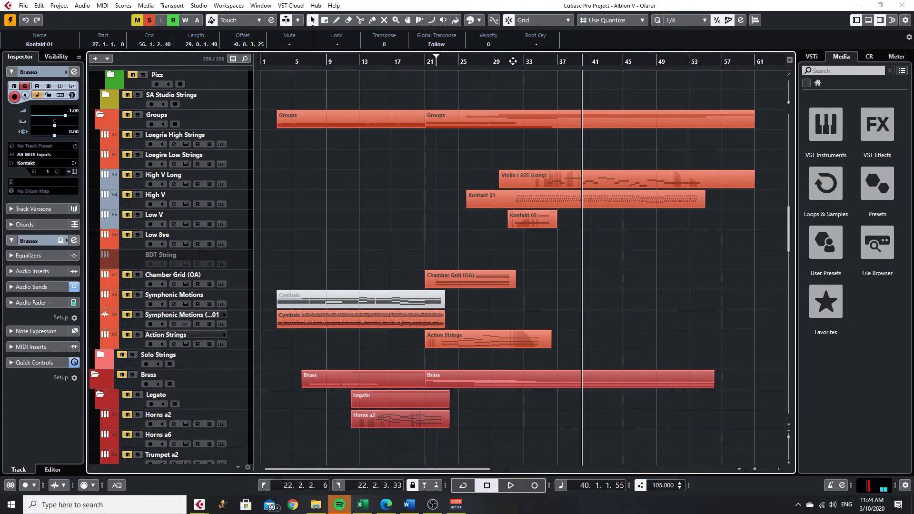
{"action": "left_click_drag", "start_coordinate": [512, 61], "coordinate": [511, 239]}
{"action": "left_click", "coordinate": [242, 179]}
{"action": "key", "text": "shift+s"}
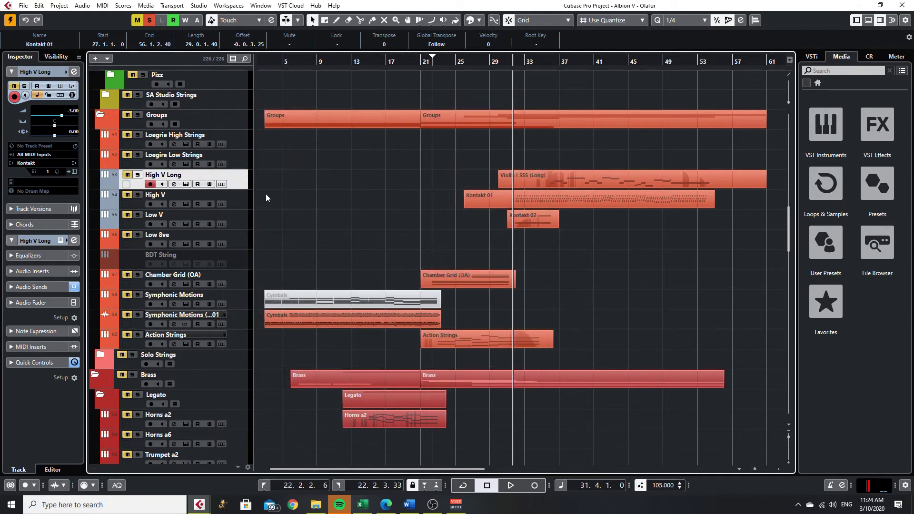
{"action": "key", "text": "s"}
{"action": "left_click", "coordinate": [246, 193]}
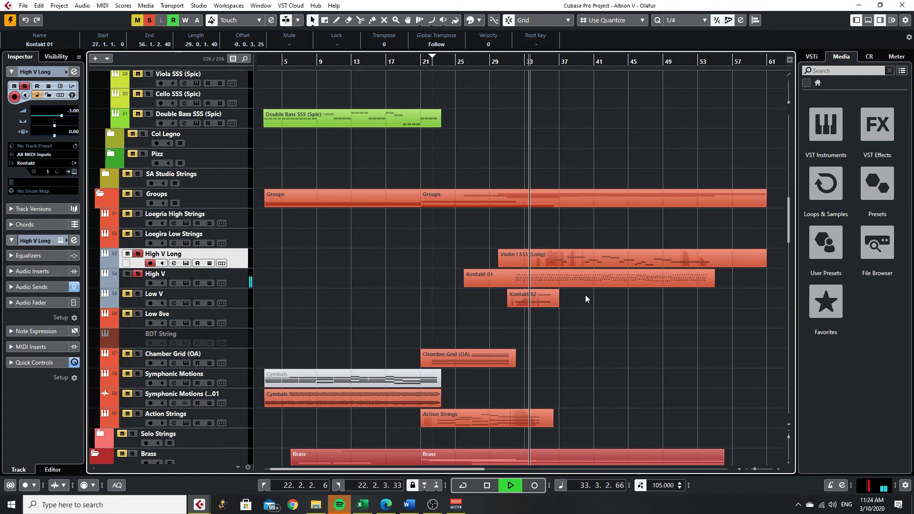
- Review the High V Kontakt 01 part's notes in the Key Editor, then close it
{"action": "double_click", "coordinate": [610, 278]}
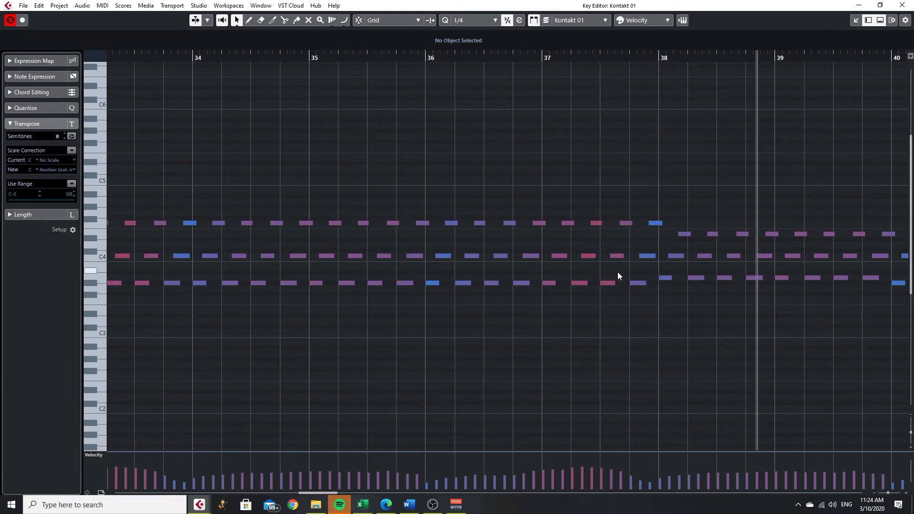
{"action": "left_click", "coordinate": [911, 2]}
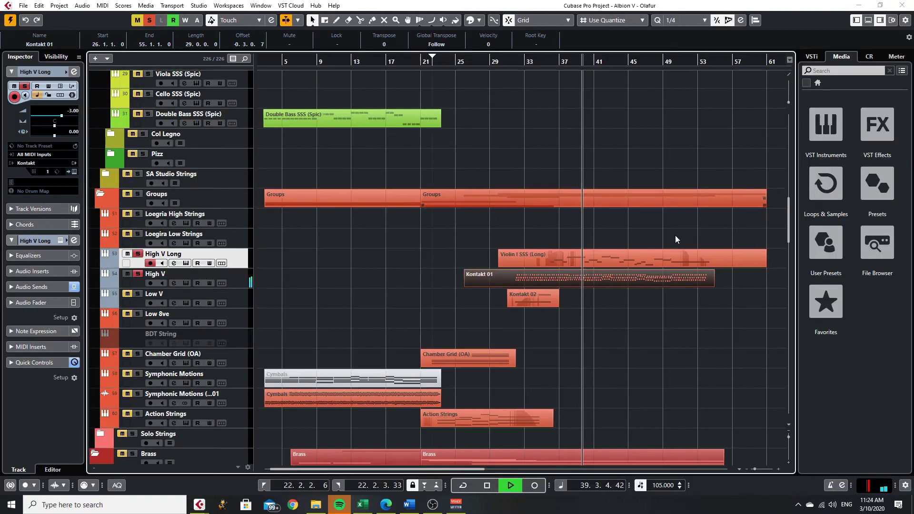
{"action": "scroll", "coordinate": [567, 362], "scroll_direction": "up", "scroll_amount": 4}
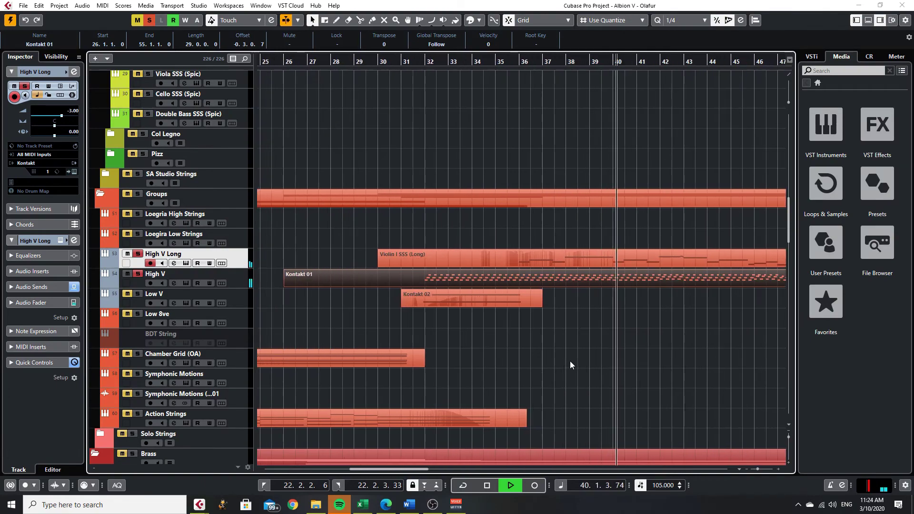
- Review the Violin I SSS (Long) part's notes in the Key Editor at a wider zoom, then close it
{"action": "double_click", "coordinate": [652, 259]}
{"action": "key", "text": "g"}
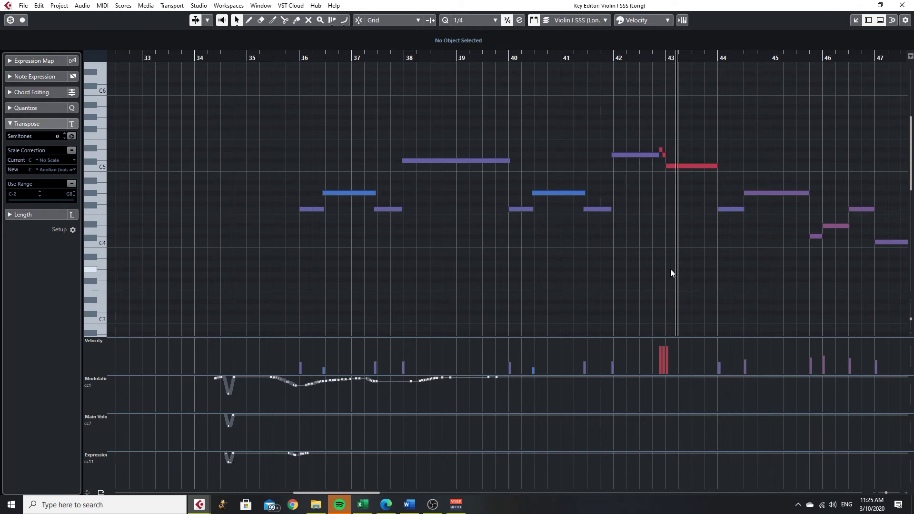
{"action": "key", "text": "g"}
{"action": "key", "text": "h"}
{"action": "key", "text": "h"}
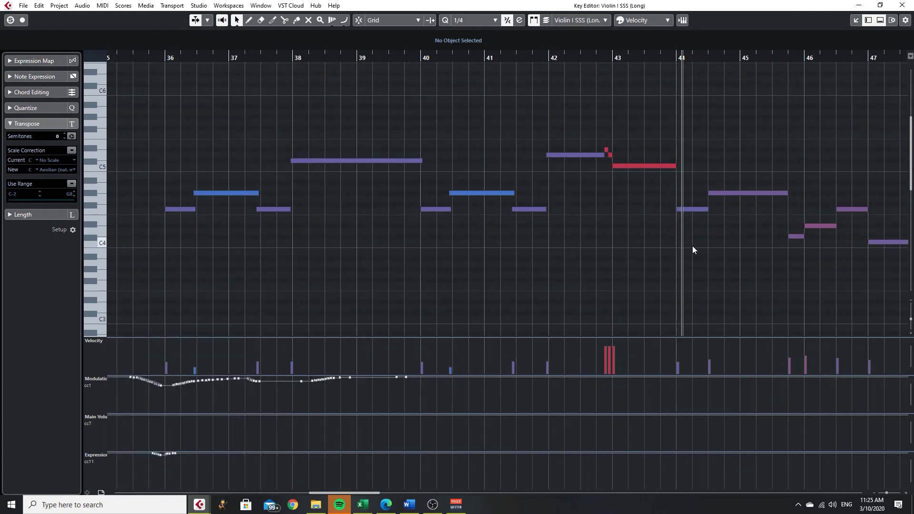
{"action": "left_click", "coordinate": [901, 5]}
- Stop playback, zoom the arrangement out, and unsolo the High V Long and High V tracks
{"action": "key", "text": "space"}
{"action": "left_click", "coordinate": [683, 356]}
{"action": "key", "text": "g"}
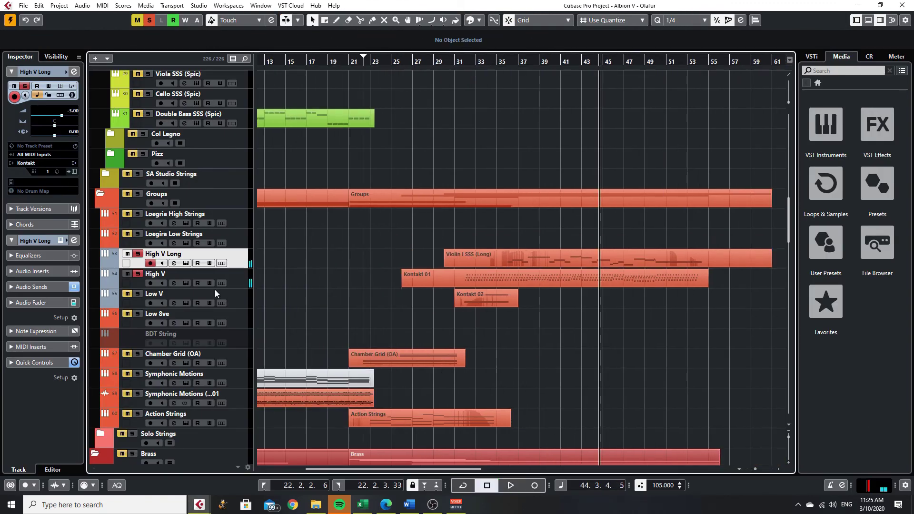
{"action": "left_click", "coordinate": [137, 256]}
{"action": "left_click", "coordinate": [138, 275]}
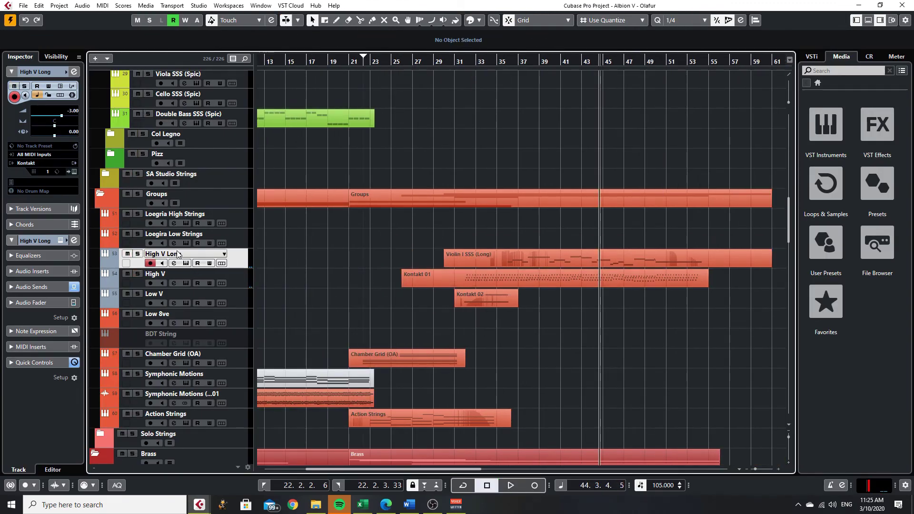
- Open High V Long's Kontakt instrument and audition Dbl Stop 5th Long, Super Tasto Long and Frozen Long
{"action": "left_click", "coordinate": [185, 264]}
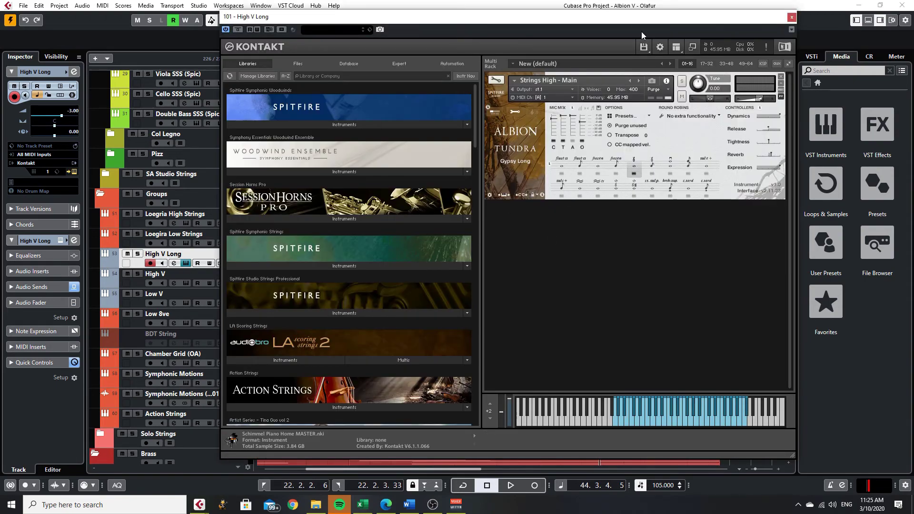
{"action": "left_click_drag", "start_coordinate": [635, 23], "coordinate": [504, 44]}
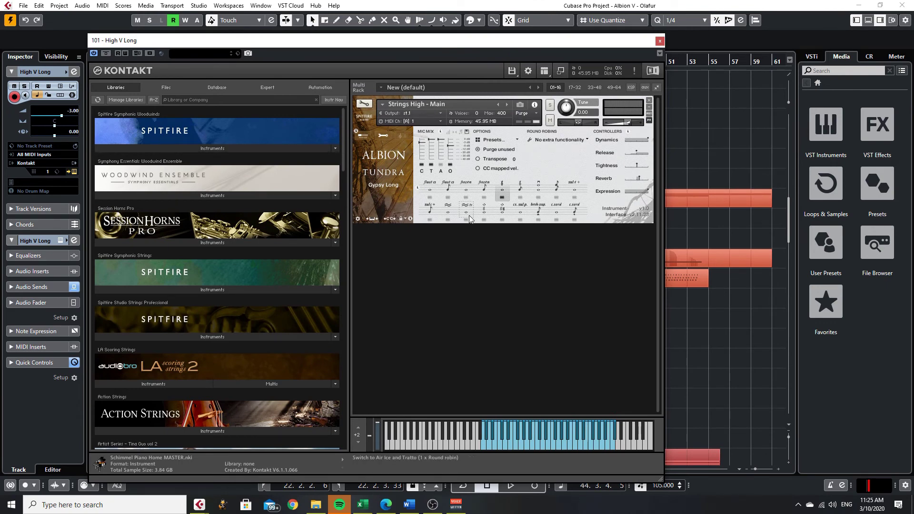
{"action": "left_click", "coordinate": [538, 188]}
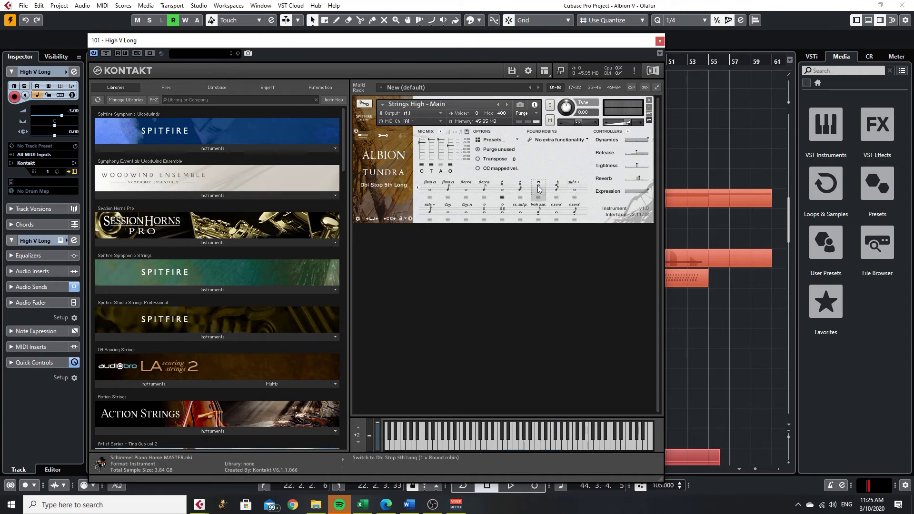
{"action": "left_click", "coordinate": [576, 188]}
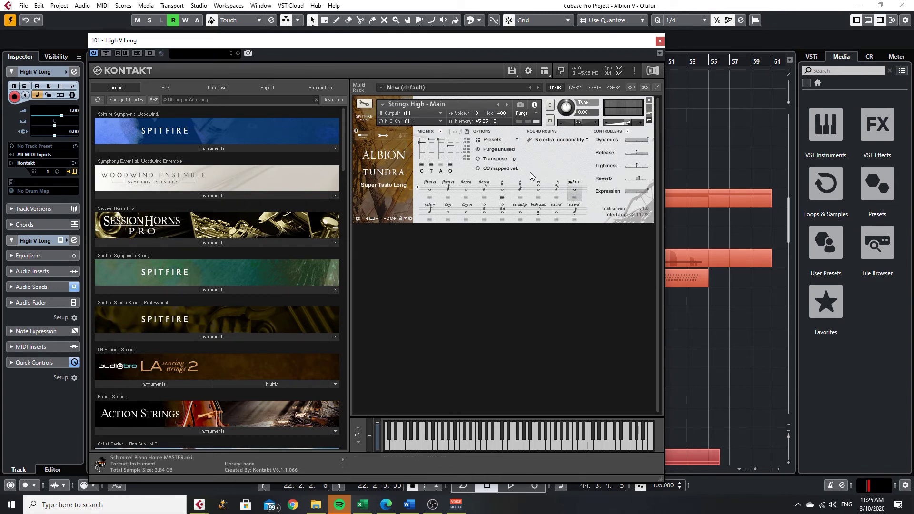
{"action": "left_click", "coordinate": [466, 188]}
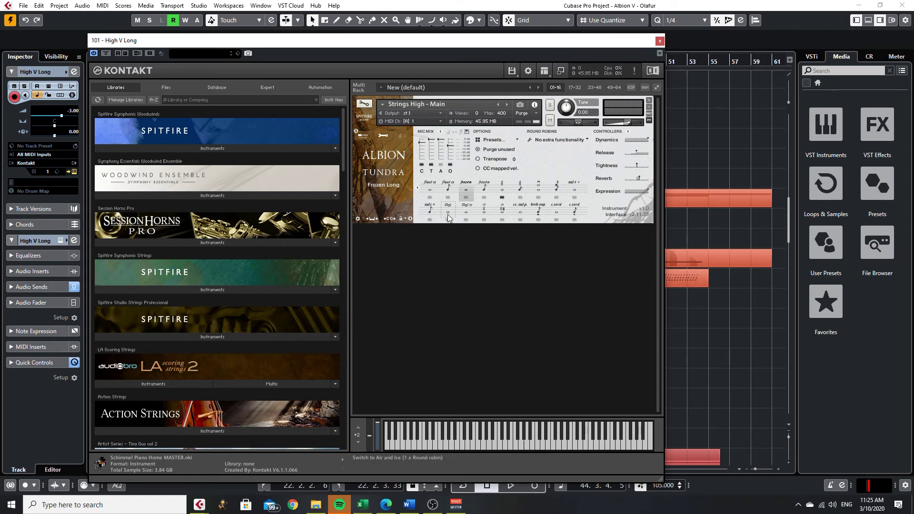
- Audition Air Ice and Tratto and Gypsy Harmonics, return to Gypsy Long, and close Kontakt
{"action": "left_click", "coordinate": [466, 214]}
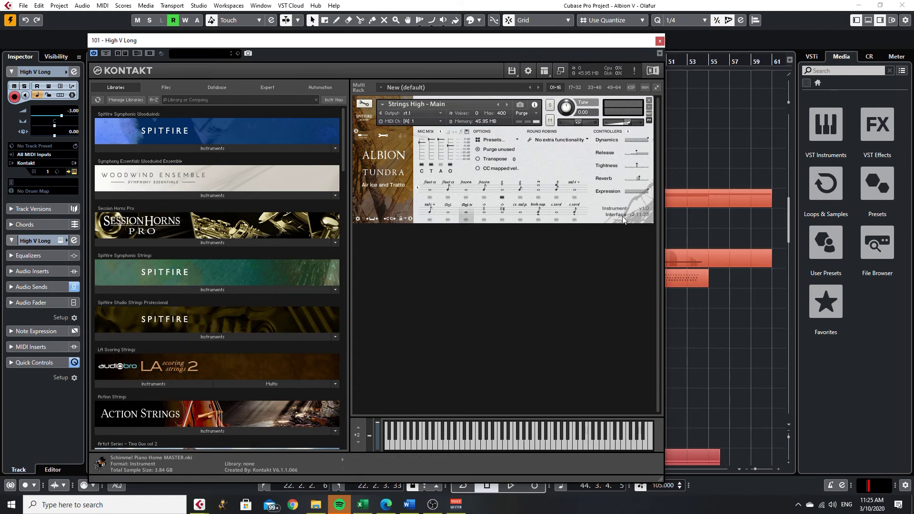
{"action": "left_click", "coordinate": [482, 211]}
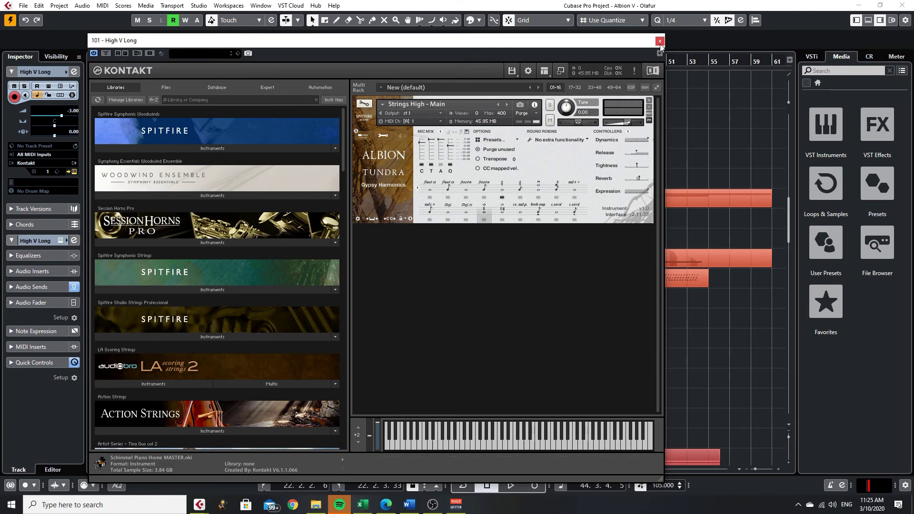
{"action": "left_click", "coordinate": [502, 191]}
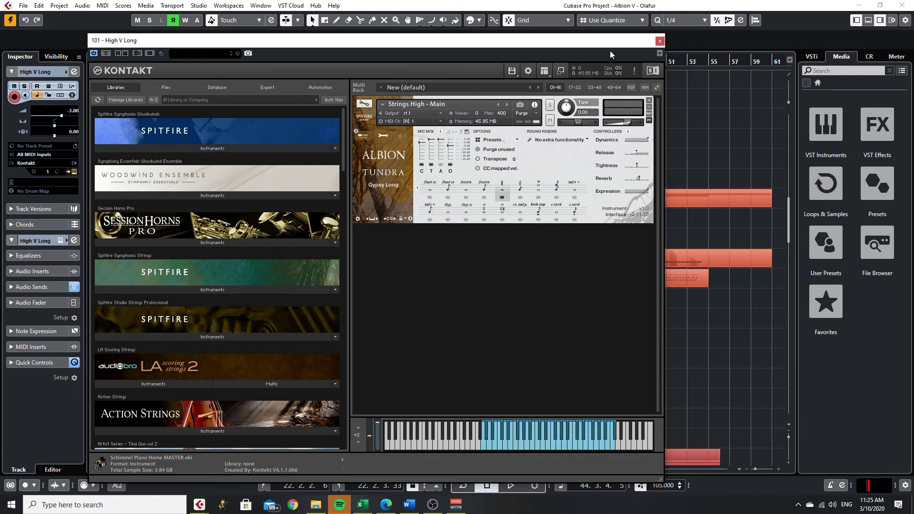
{"action": "left_click", "coordinate": [659, 42]}
{"action": "left_click_drag", "start_coordinate": [510, 62], "coordinate": [510, 77]}
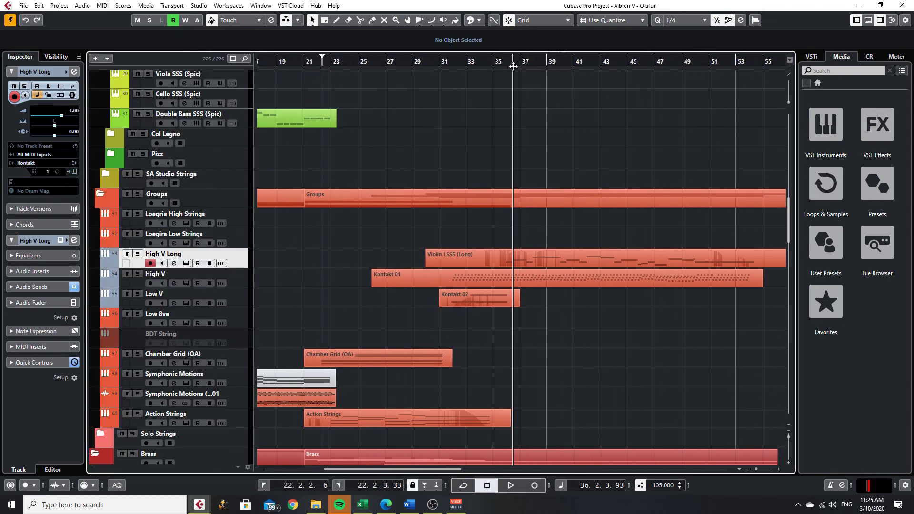
{"action": "key", "text": "space"}
{"action": "key", "text": "space"}
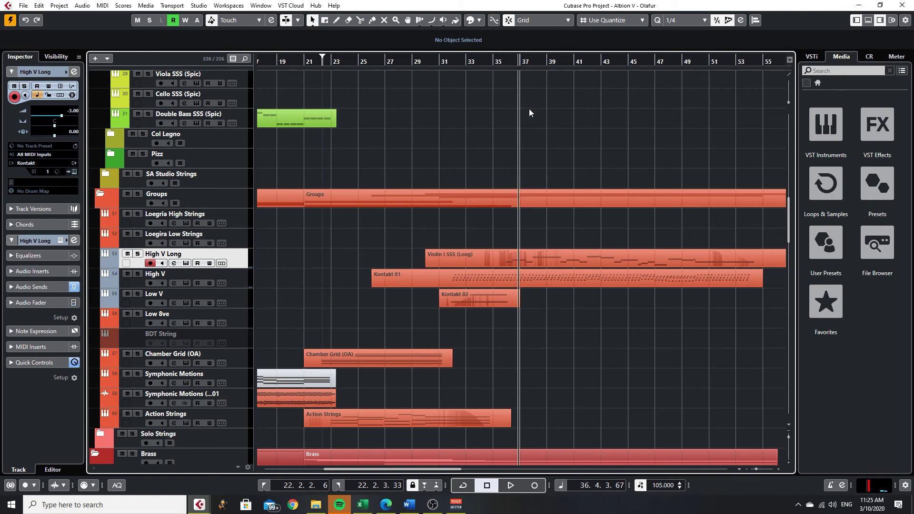
{"action": "double_click", "coordinate": [592, 257]}
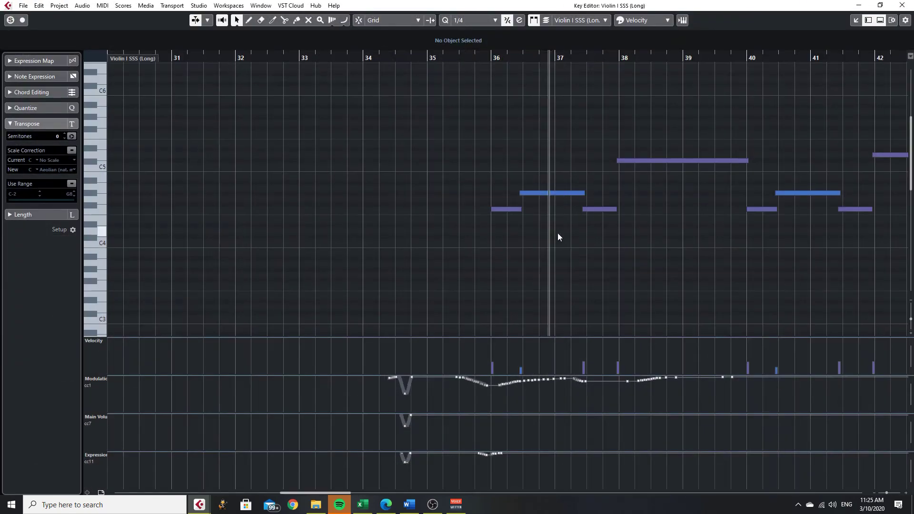
{"action": "scroll", "coordinate": [558, 233], "scroll_direction": "right", "scroll_amount": 5}
{"action": "scroll", "coordinate": [448, 182], "scroll_direction": "up", "scroll_amount": 5}
{"action": "key", "text": "space"}
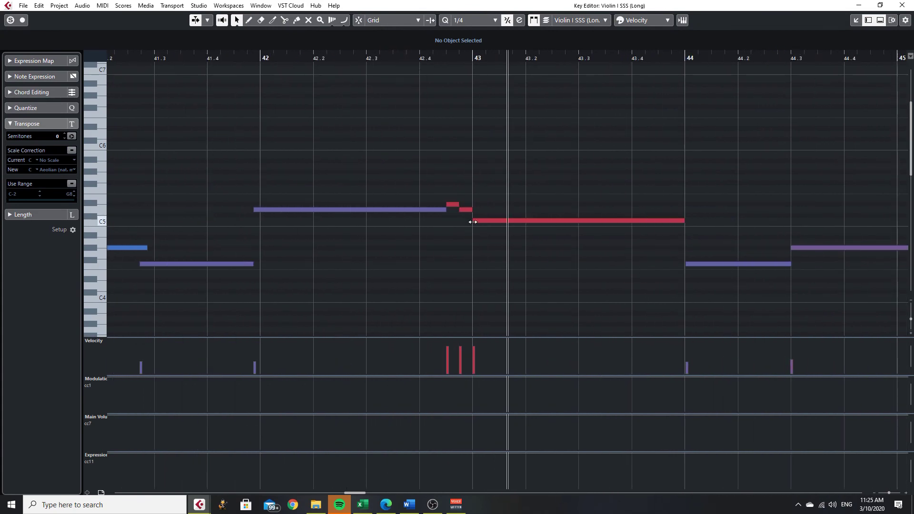
- Close the Key Editor and scroll through the string, brass and percussion tracks
{"action": "left_click", "coordinate": [901, 5]}
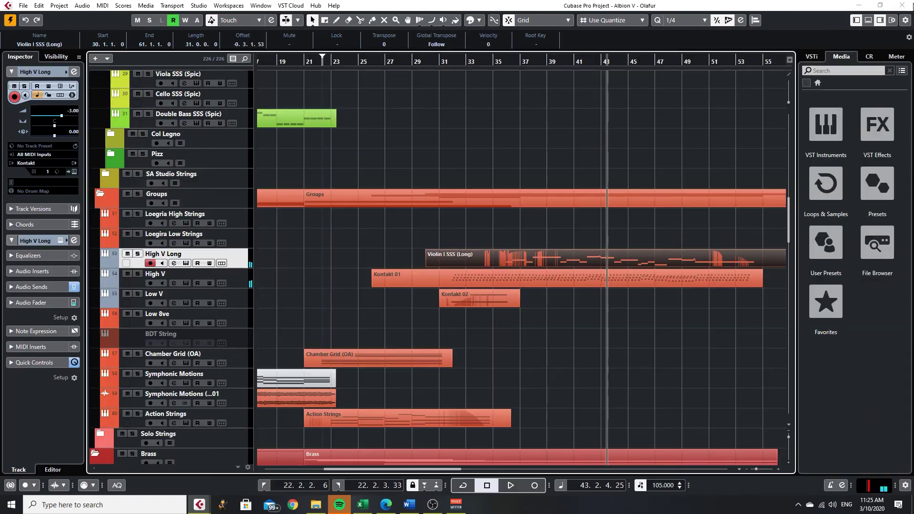
{"action": "scroll", "coordinate": [546, 371], "scroll_direction": "down", "scroll_amount": 3}
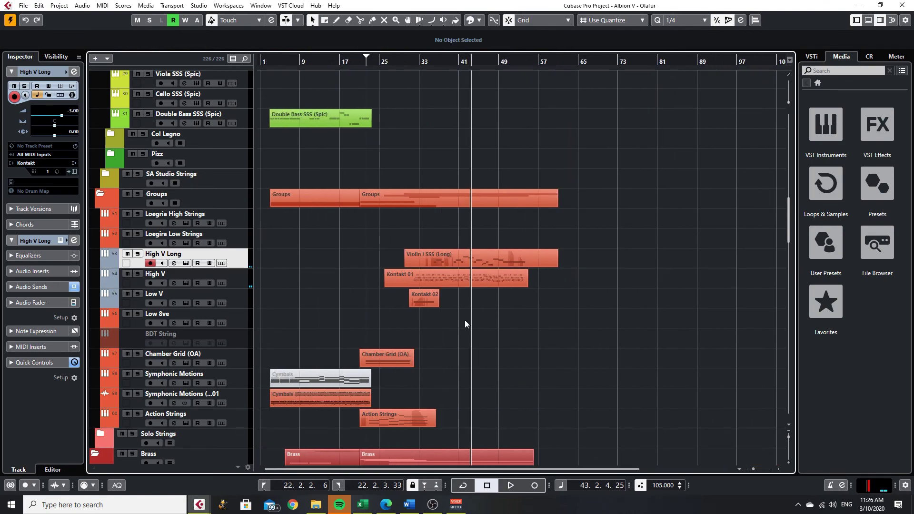
{"action": "scroll", "coordinate": [478, 305], "scroll_direction": "down", "scroll_amount": 10}
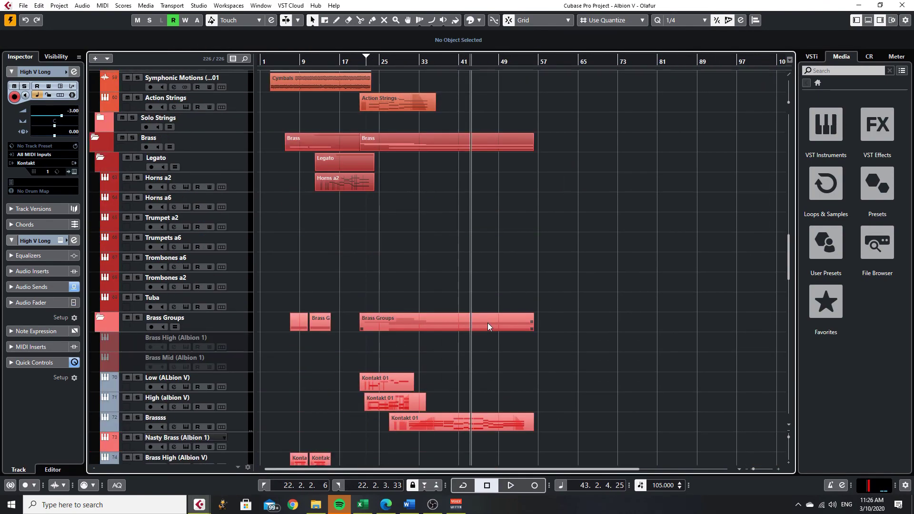
{"action": "scroll", "coordinate": [487, 322], "scroll_direction": "up", "scroll_amount": 5}
{"action": "scroll", "coordinate": [486, 324], "scroll_direction": "down", "scroll_amount": 6}
{"action": "scroll", "coordinate": [481, 330], "scroll_direction": "up", "scroll_amount": 7}
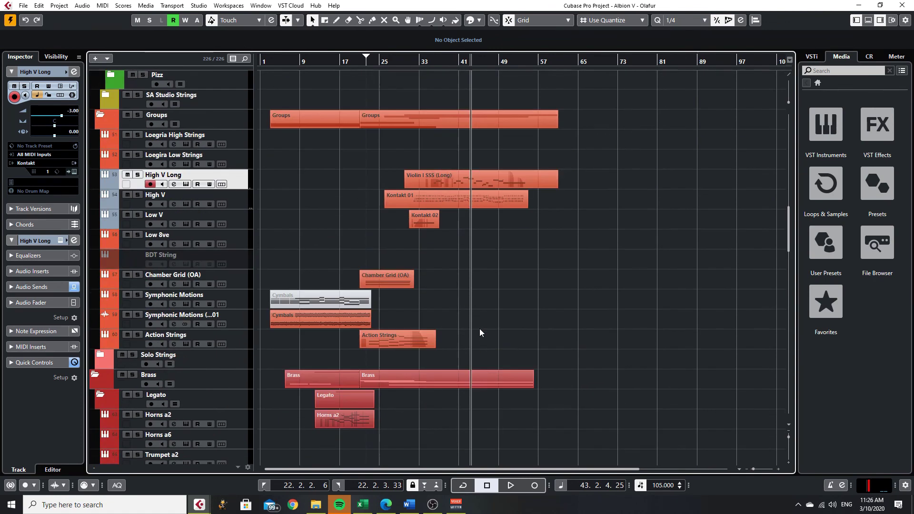
{"action": "scroll", "coordinate": [464, 341], "scroll_direction": "down", "scroll_amount": 1}
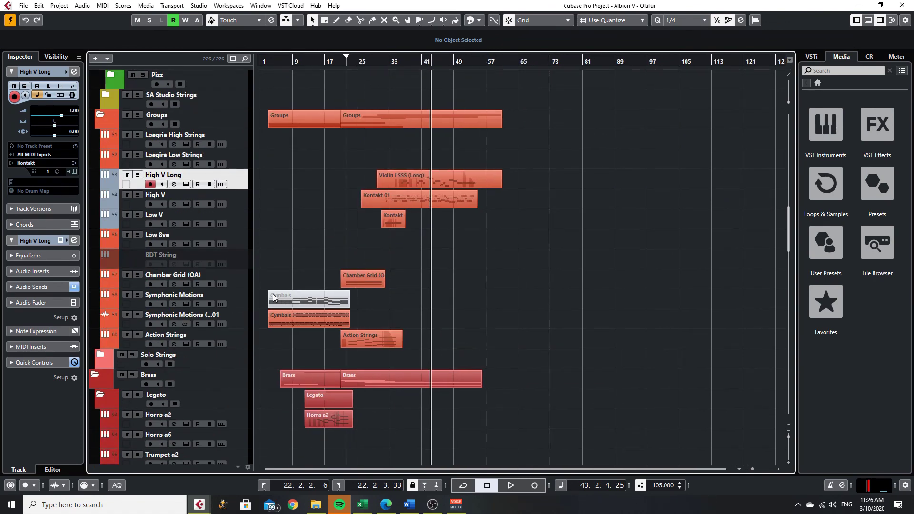
{"action": "scroll", "coordinate": [233, 315], "scroll_direction": "up", "scroll_amount": 5}
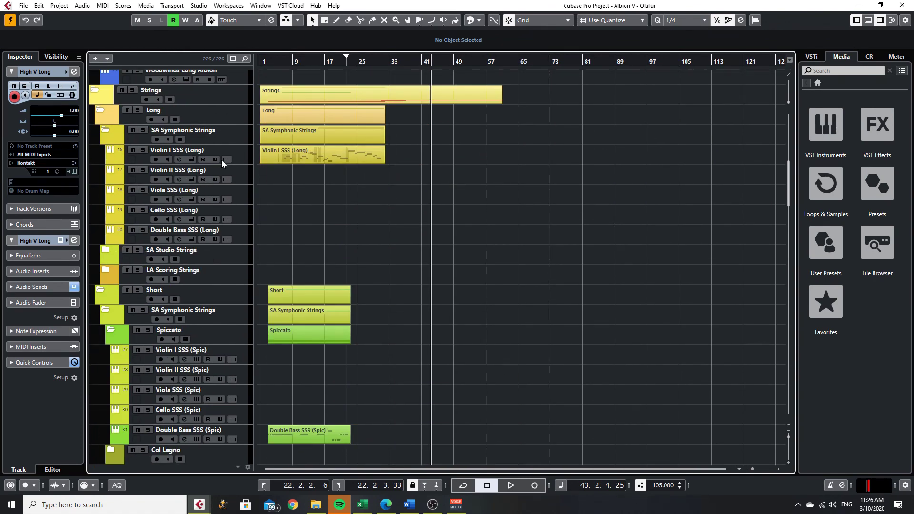
{"action": "scroll", "coordinate": [221, 160], "scroll_direction": "down", "scroll_amount": 6}
- Make Chamber Grid (OA) the active track and keep browsing the track list
{"action": "left_click", "coordinate": [238, 196]}
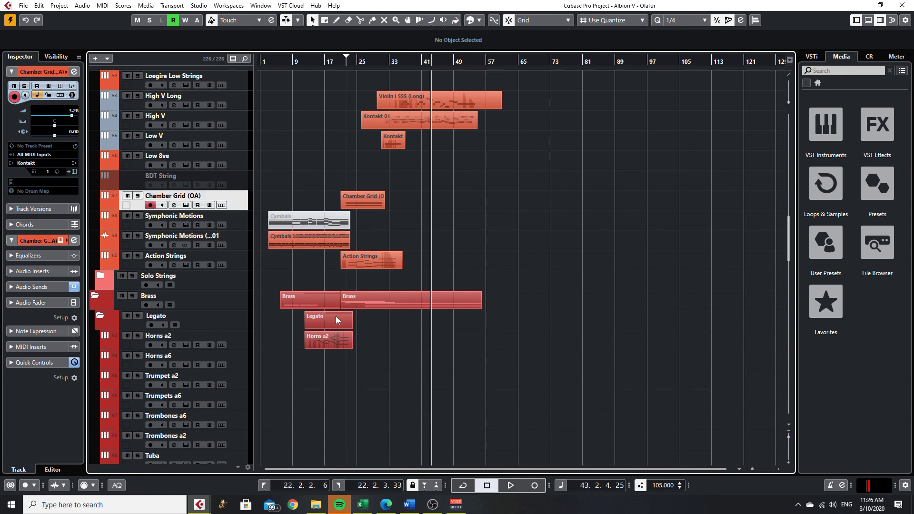
{"action": "scroll", "coordinate": [335, 316], "scroll_direction": "up", "scroll_amount": 4}
{"action": "scroll", "coordinate": [456, 316], "scroll_direction": "down", "scroll_amount": 4}
{"action": "scroll", "coordinate": [455, 313], "scroll_direction": "down", "scroll_amount": 8}
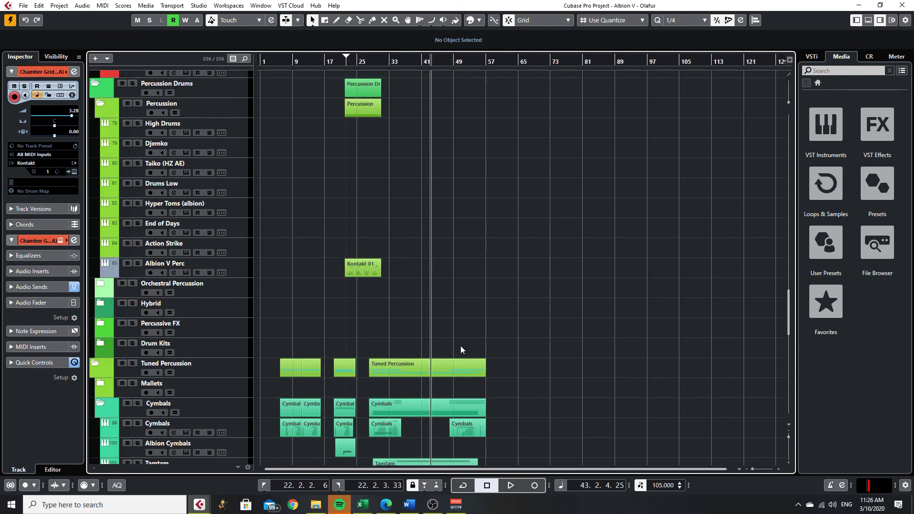
{"action": "scroll", "coordinate": [461, 346], "scroll_direction": "up", "scroll_amount": 9}
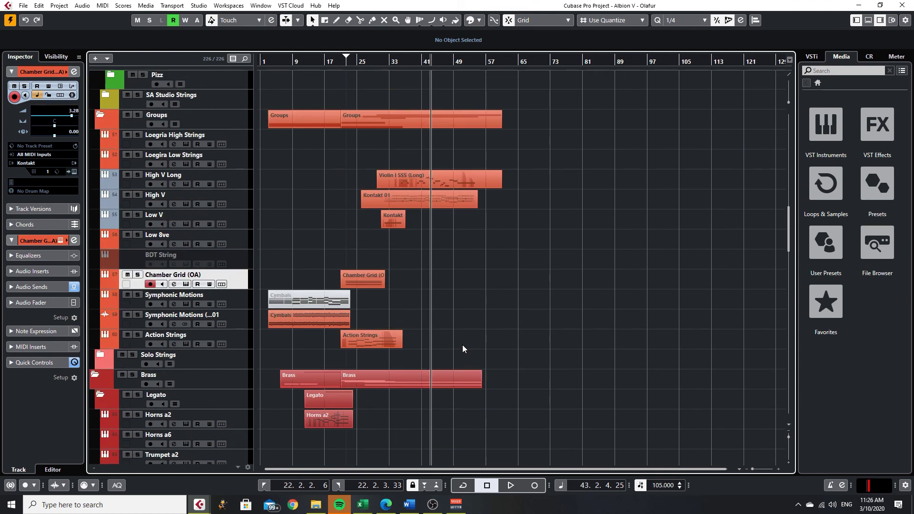